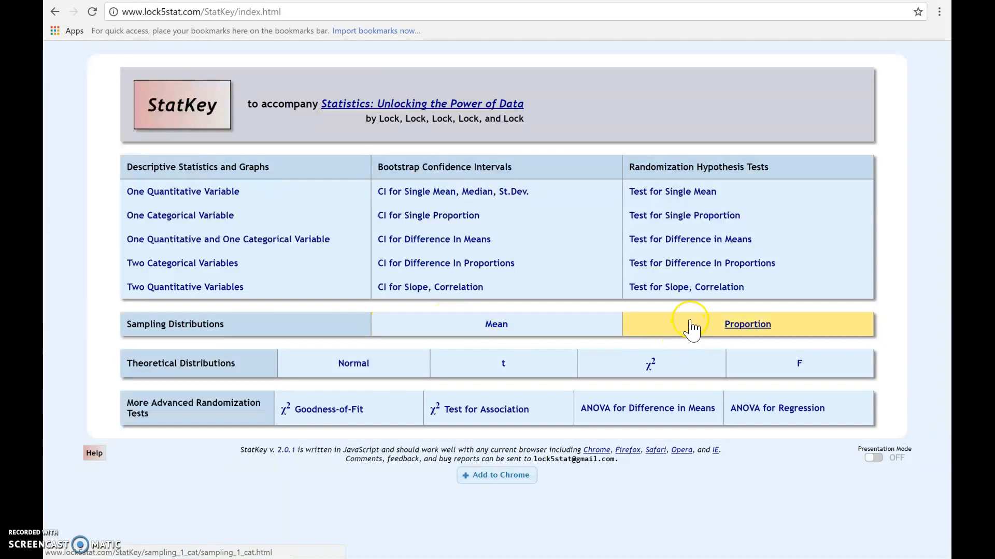
# Open the sampling distribution tool for a mean and load the Statistics Grad Schools dataset
pyautogui.click(631, 321)
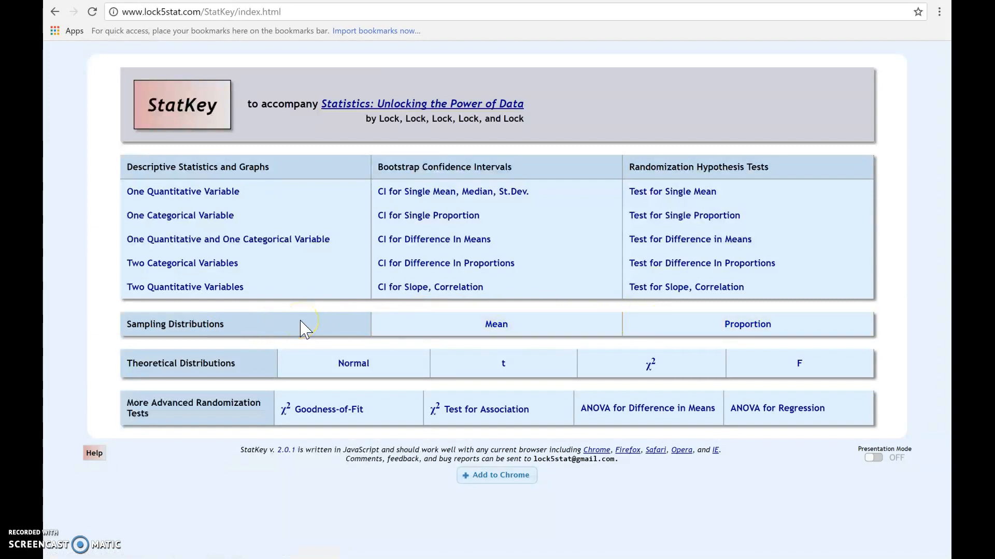
pyautogui.click(499, 326)
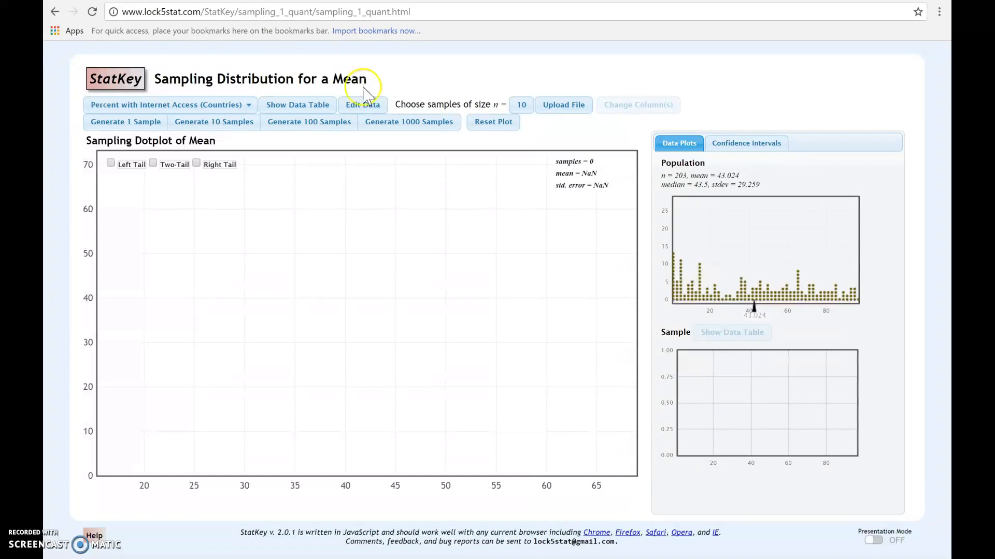
pyautogui.click(220, 107)
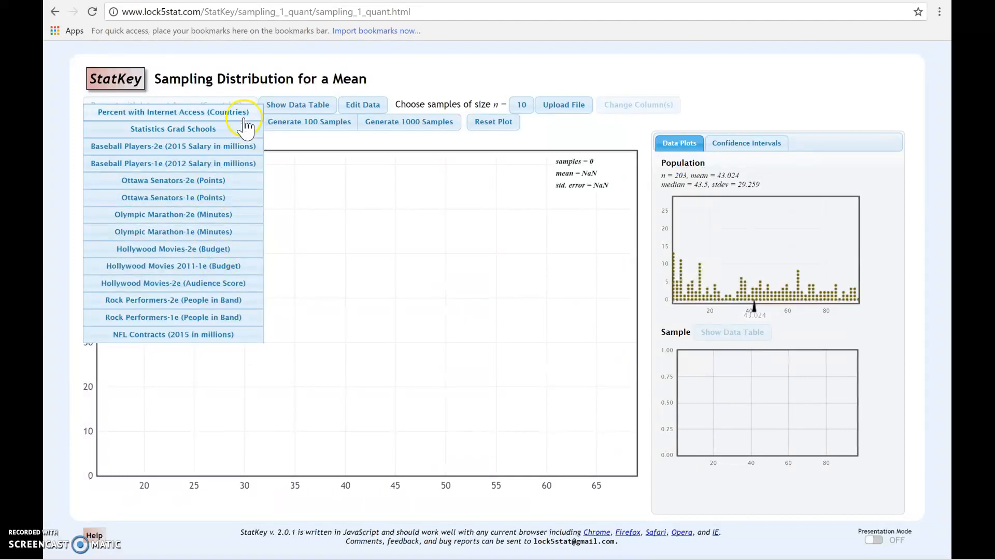
pyautogui.click(228, 132)
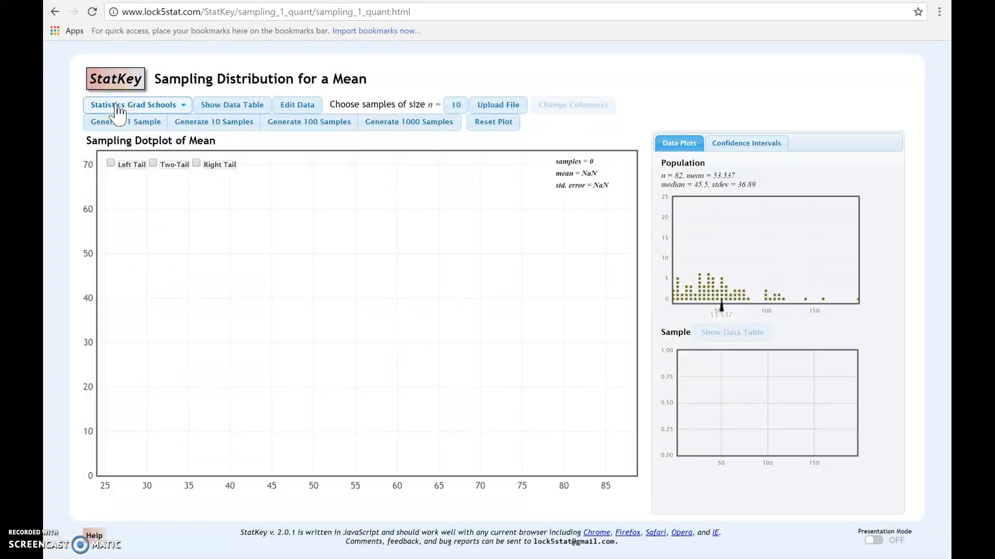
# Look through the data table of the Statistics Grad Schools population and close it again
pyautogui.click(211, 104)
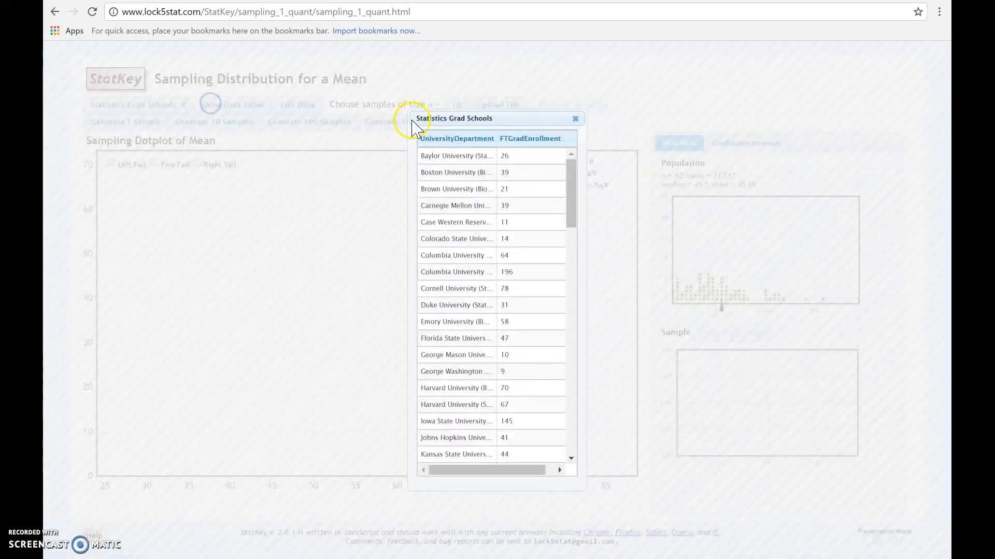
pyautogui.moveTo(570, 209); pyautogui.dragTo(555, 197)
pyautogui.click(575, 119)
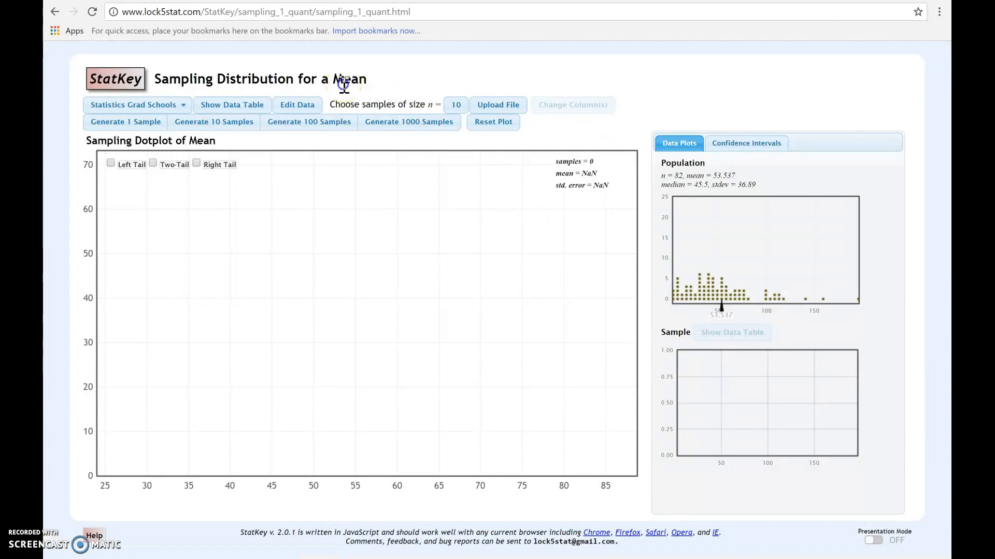
pyautogui.click(299, 107)
pyautogui.click(300, 102)
# Set the sample size n to 20
pyautogui.click(454, 105)
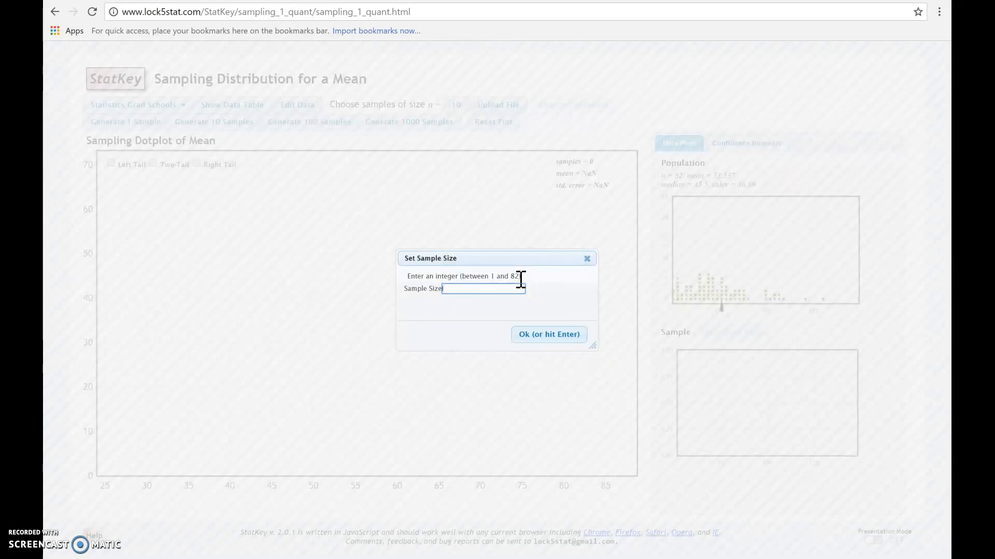
pyautogui.click(490, 289)
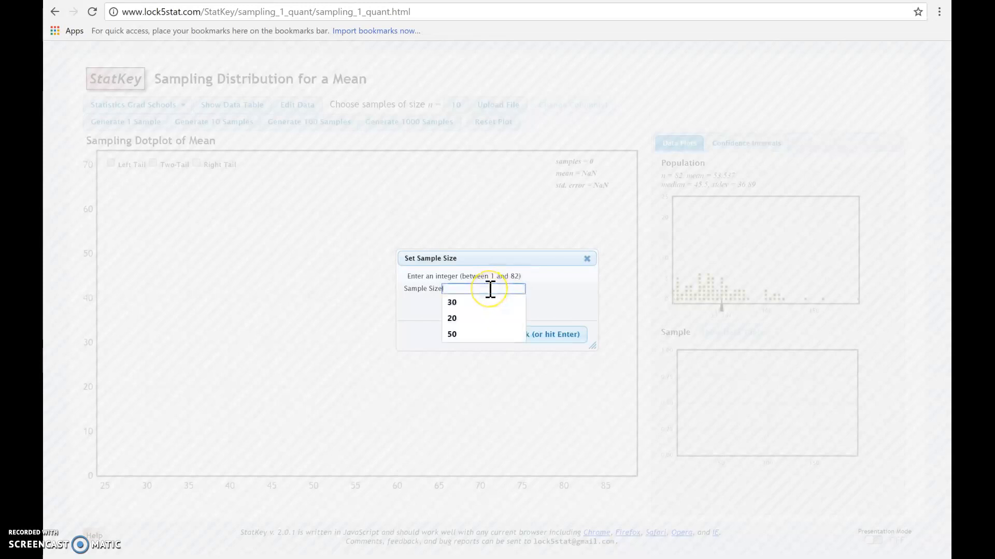
pyautogui.write('20')
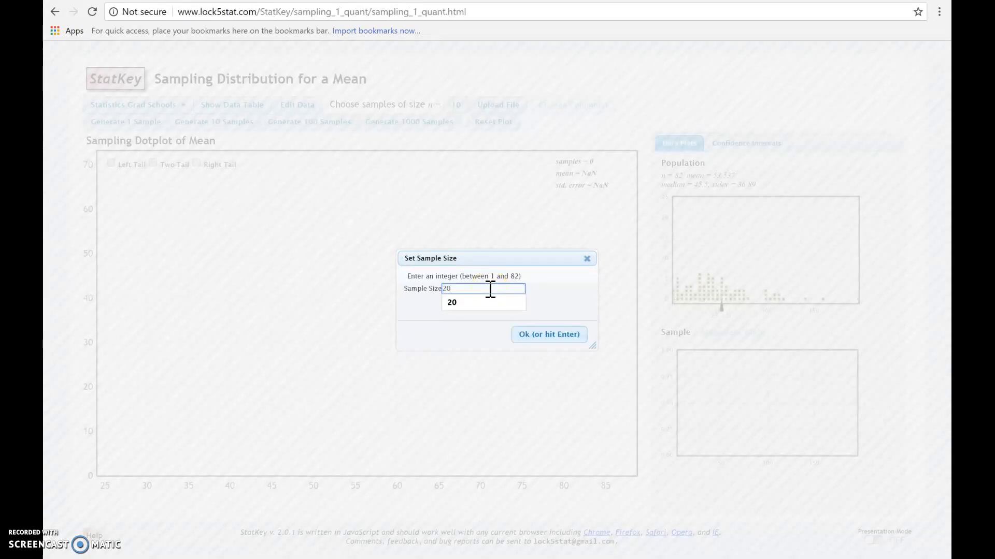
pyautogui.click(536, 339)
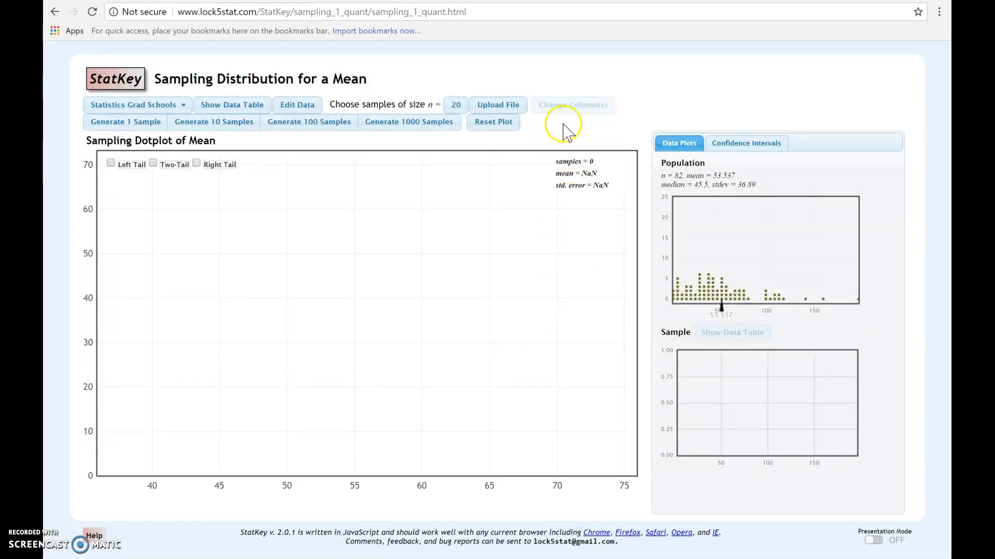
# Generate two individual samples one at a time, checking the first one's dot on the sampling dotplot in between
pyautogui.click(98, 129)
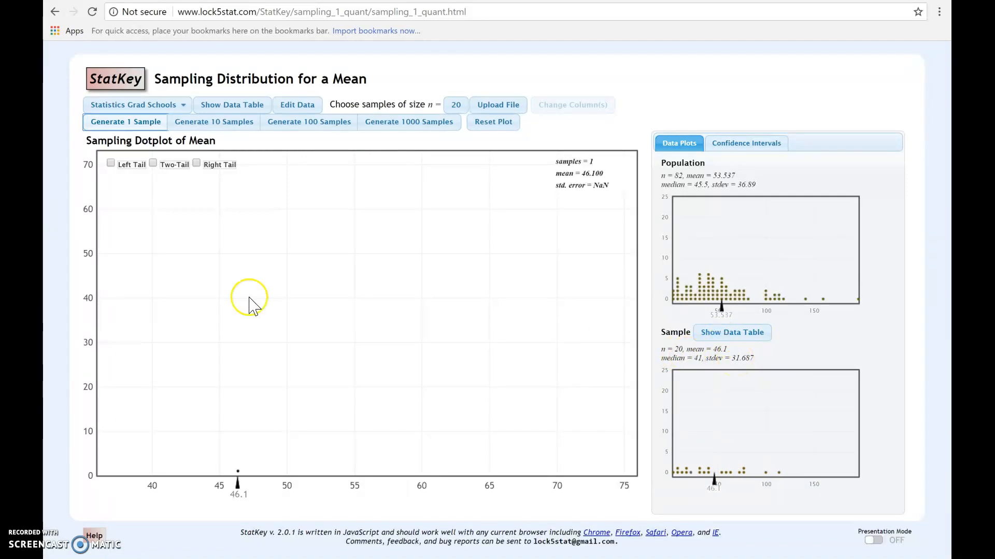
pyautogui.click(239, 480)
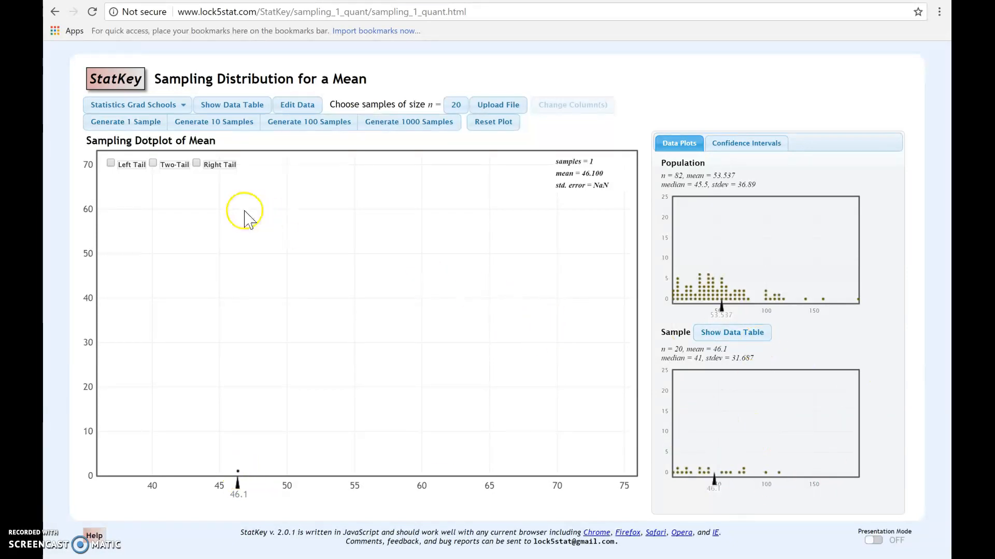
pyautogui.click(118, 129)
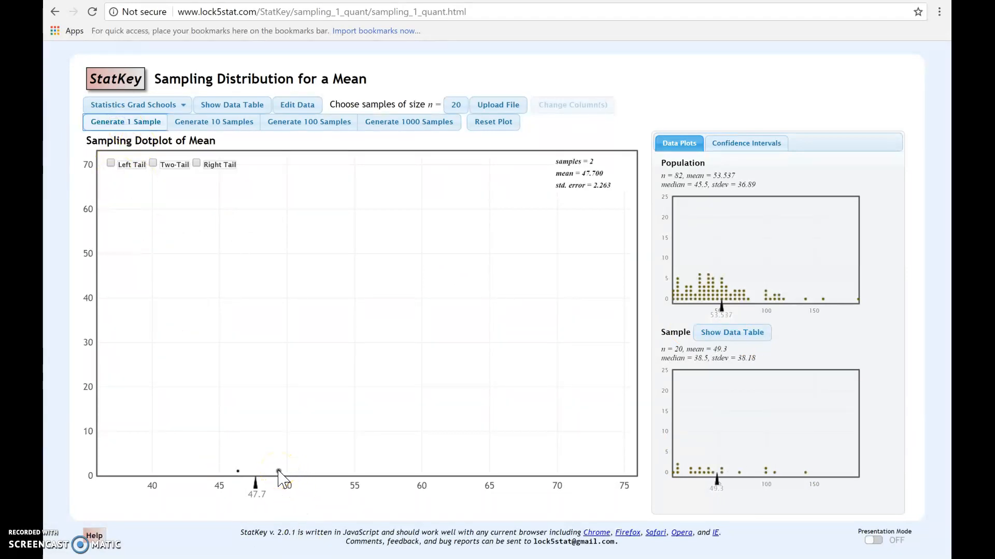
# Compare the two generated samples by inspecting each dot's sample plot and statistics in turn
pyautogui.click(238, 472)
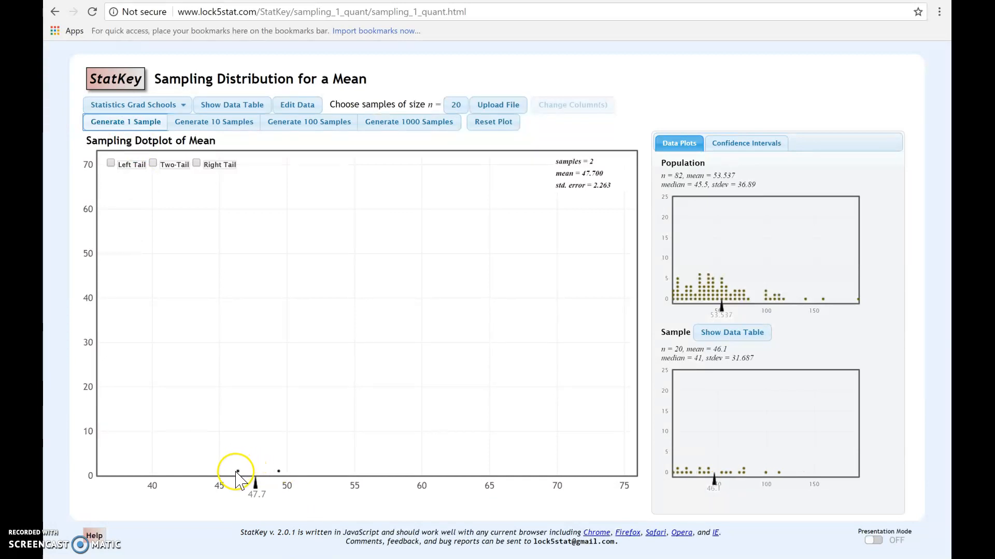
pyautogui.click(279, 472)
pyautogui.click(238, 471)
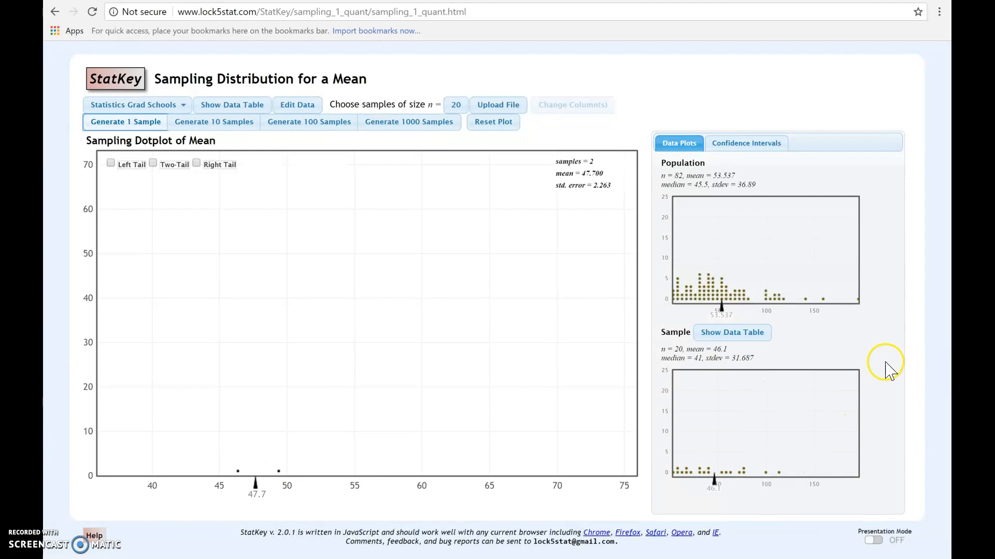
pyautogui.click(274, 471)
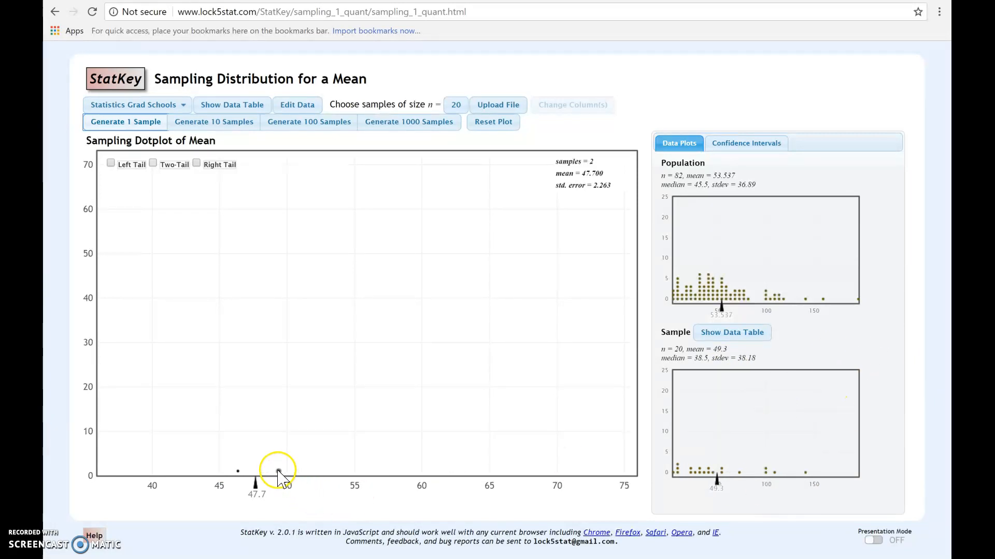
pyautogui.click(238, 472)
pyautogui.click(279, 472)
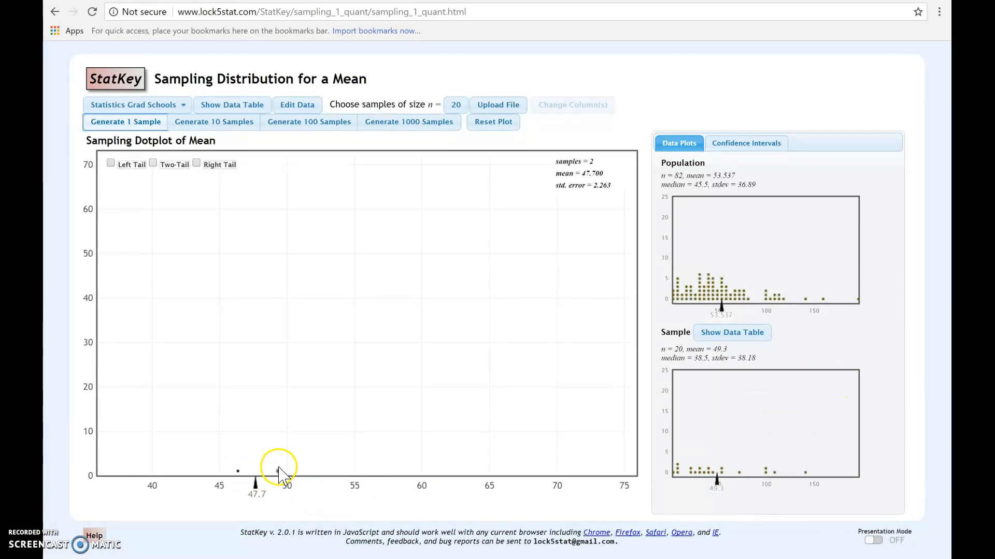
pyautogui.click(238, 471)
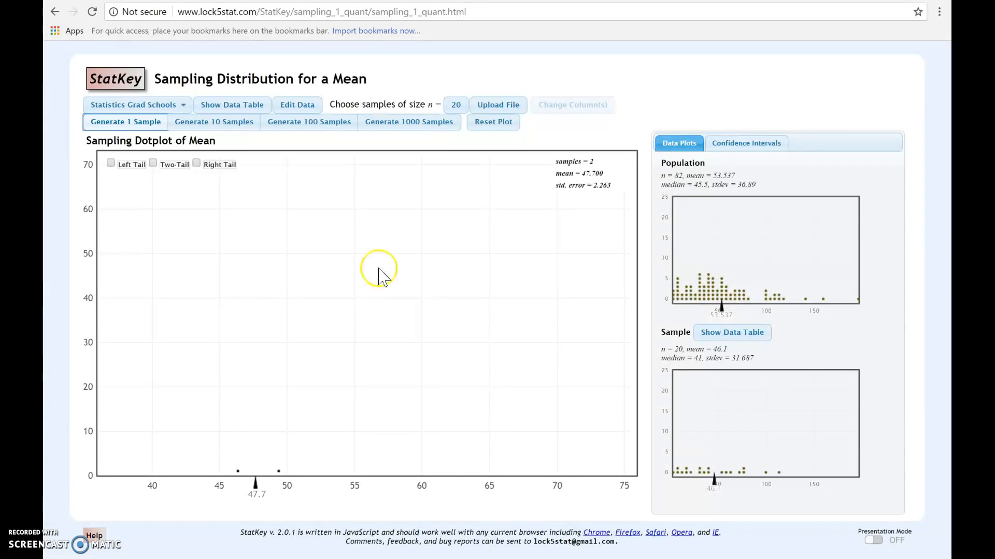
pyautogui.click(642, 12)
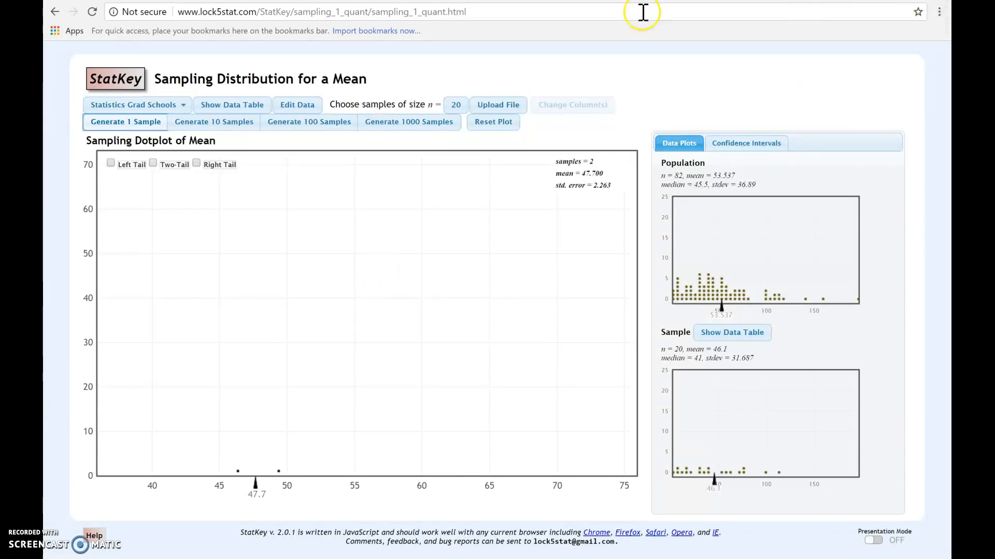
# Add 3000 more samples to the sampling dotplot in three batches of 1000
pyautogui.click(404, 126)
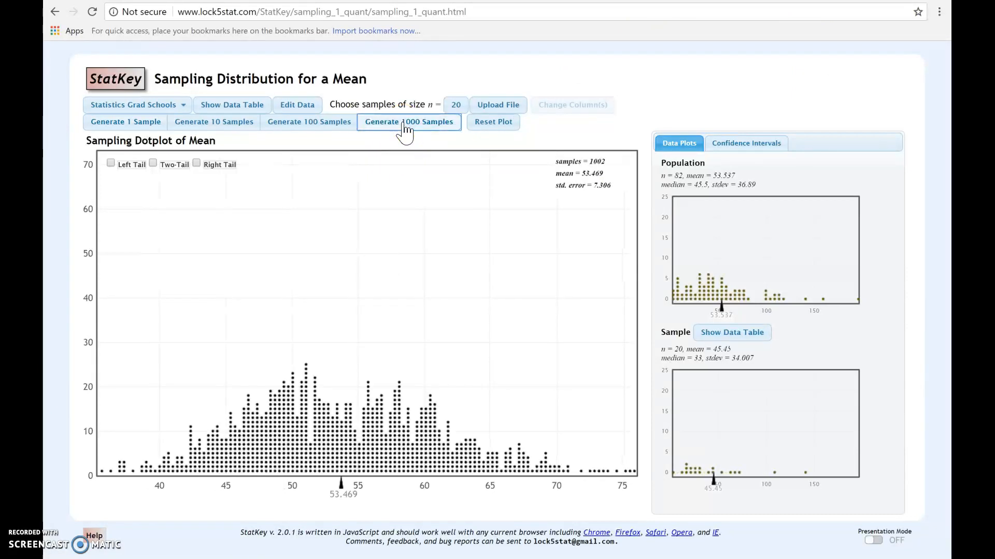
pyautogui.click(403, 126)
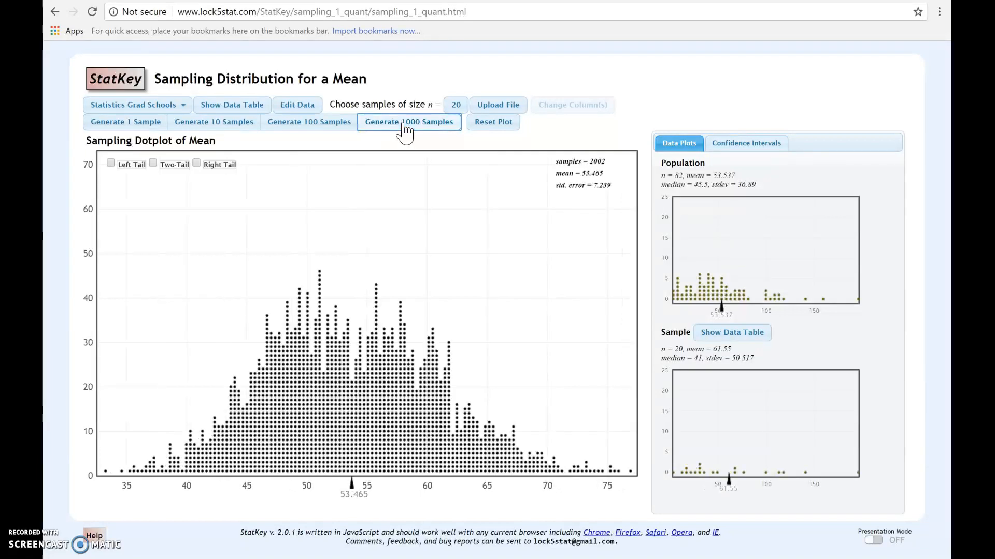
pyautogui.click(405, 131)
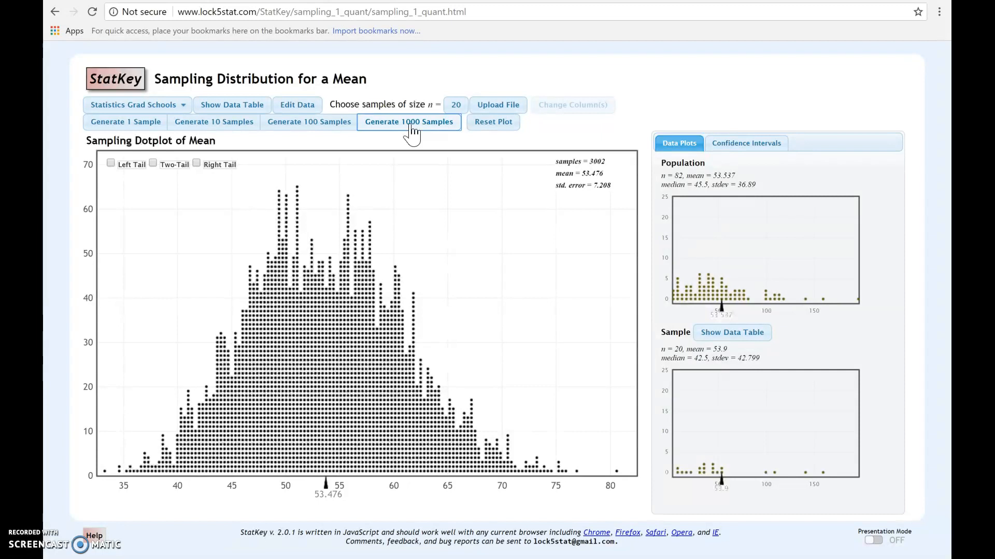
# Examine individual samples behind dots in the centre and both tails of the sampling dotplot
pyautogui.click(391, 338)
pyautogui.click(259, 266)
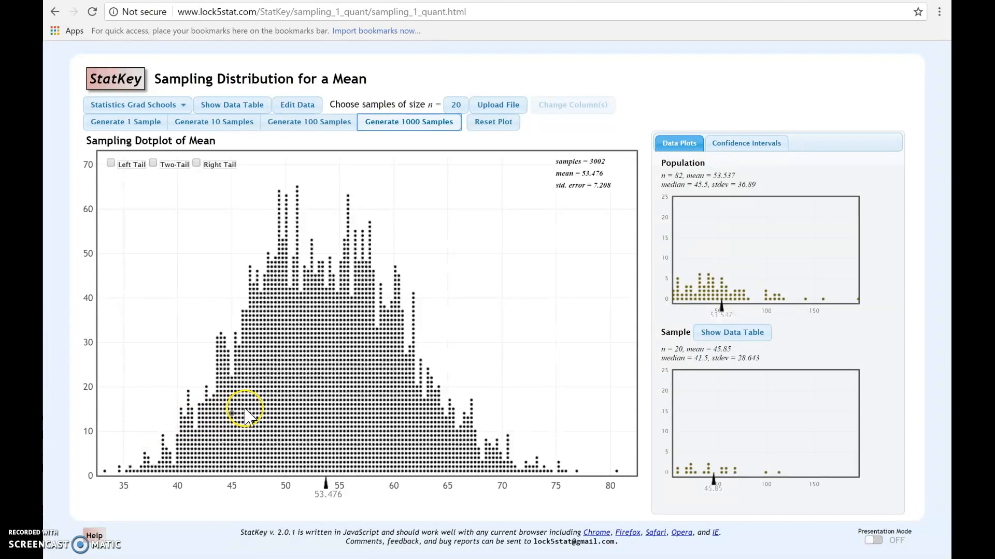
pyautogui.click(343, 356)
pyautogui.click(310, 332)
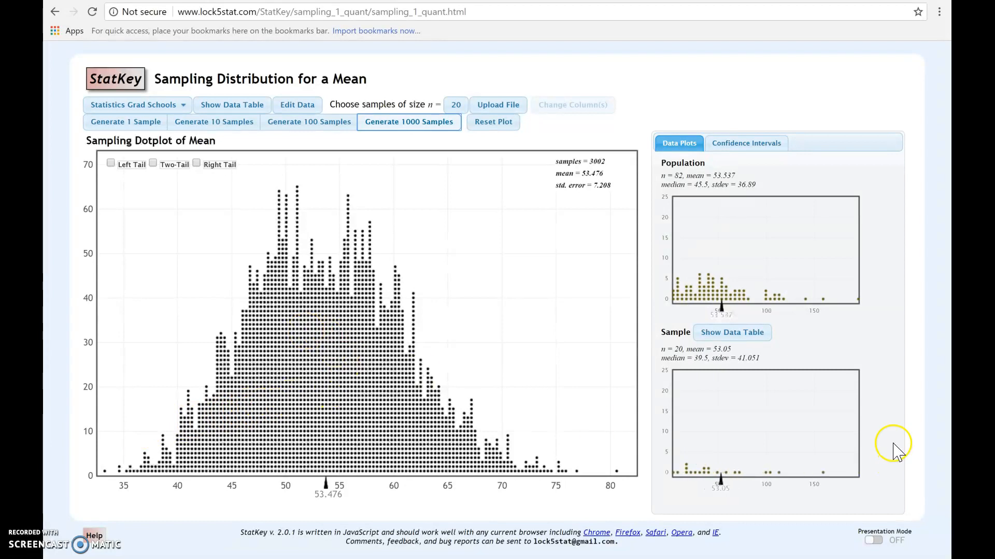
pyautogui.click(317, 358)
pyautogui.click(310, 316)
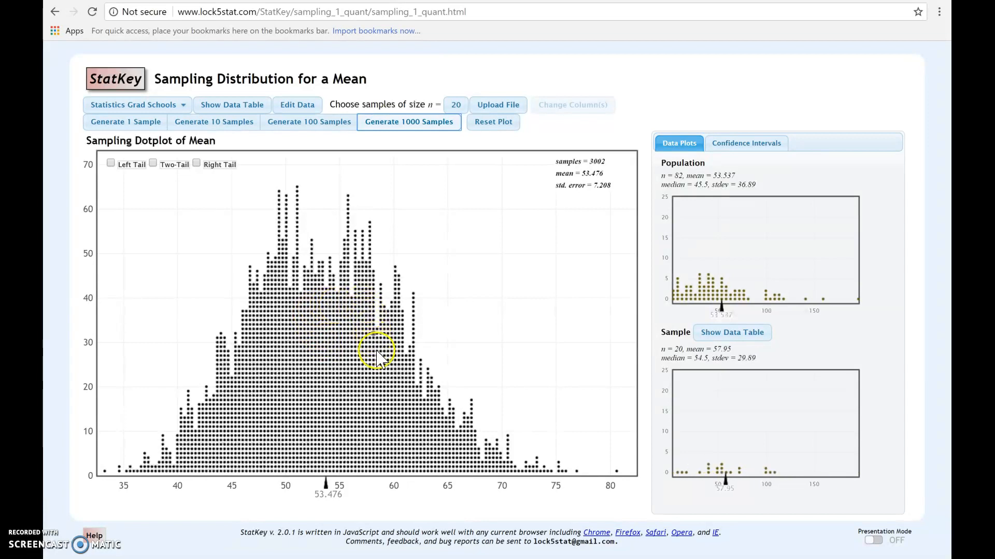
pyautogui.click(404, 423)
pyautogui.moveTo(404, 423); pyautogui.dragTo(446, 406)
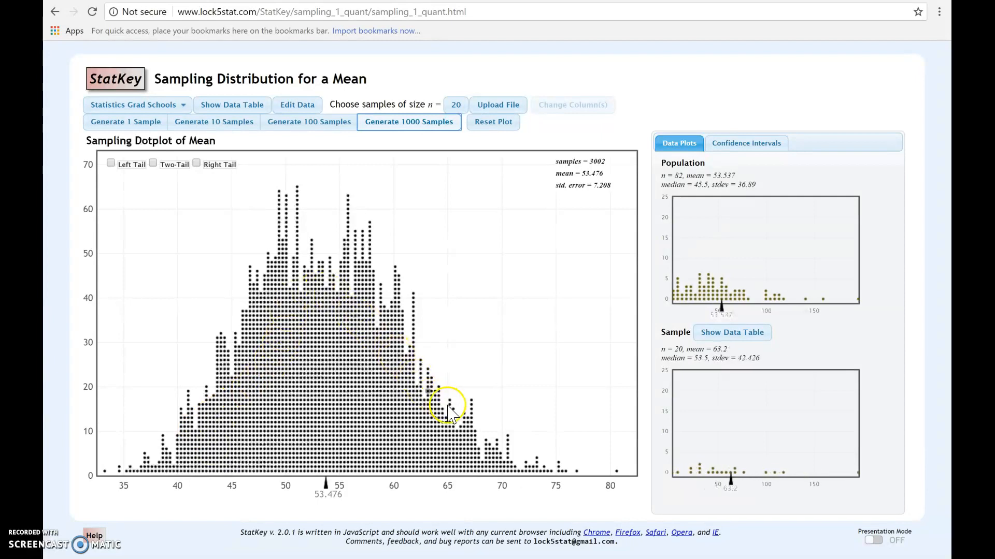
pyautogui.moveTo(513, 399); pyautogui.dragTo(544, 438)
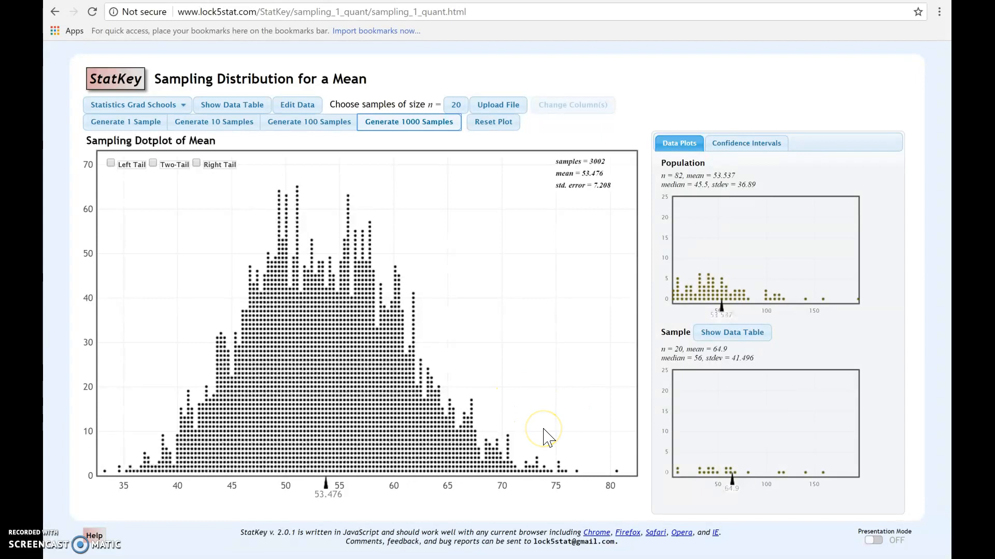
pyautogui.moveTo(559, 472); pyautogui.dragTo(209, 334)
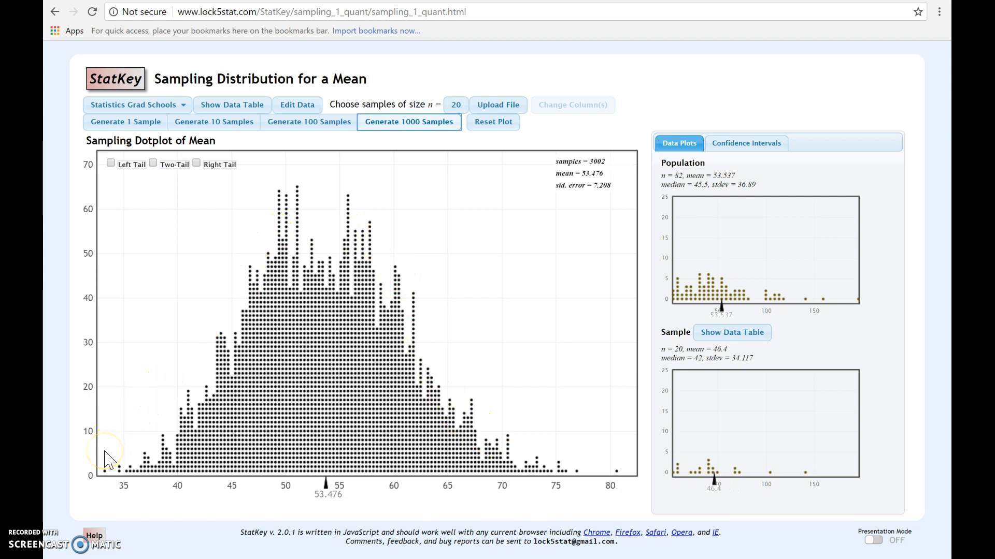
pyautogui.moveTo(145, 469); pyautogui.dragTo(330, 501)
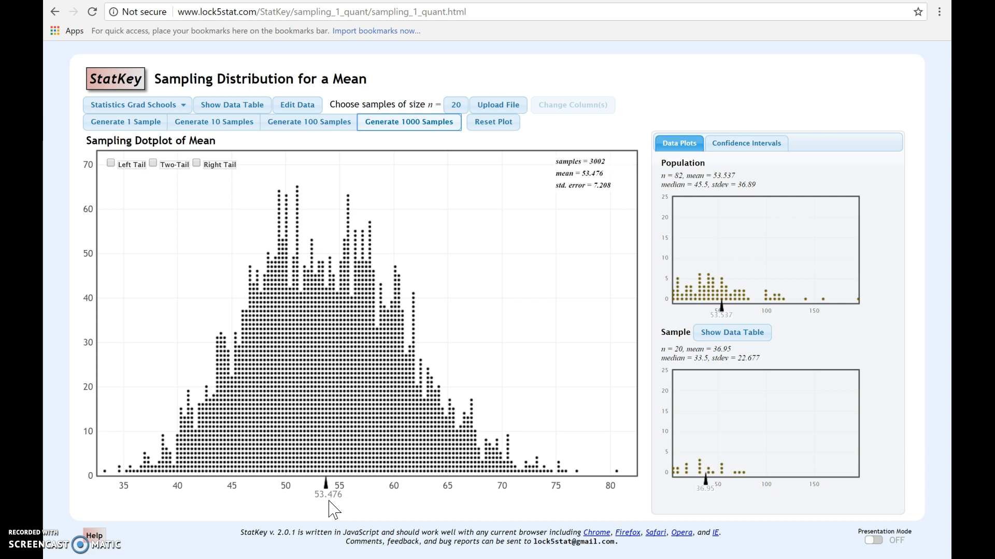
pyautogui.click(348, 466)
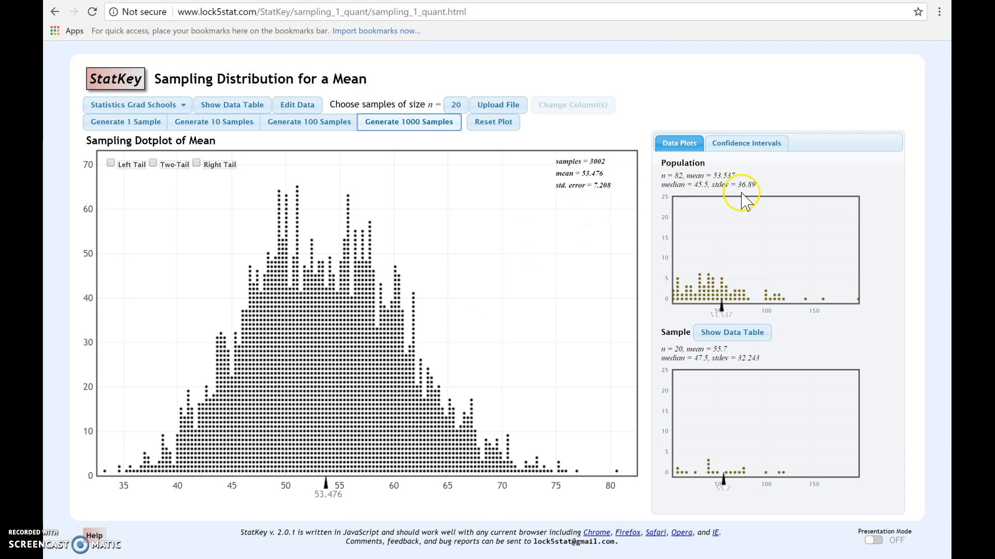
# Compare the population mean with the mean marked beneath the sampling dotplot
pyautogui.doubleClick(716, 175)
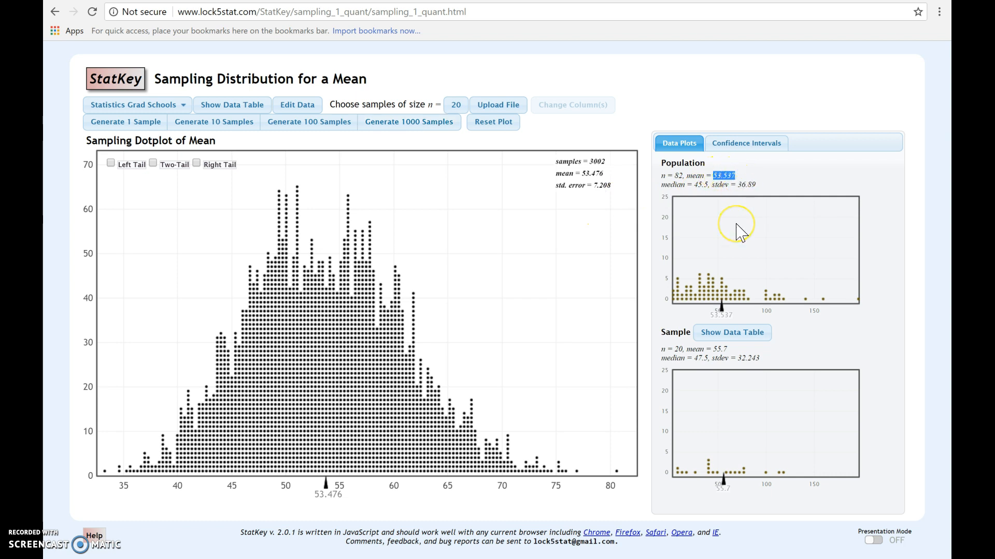
pyautogui.click(300, 439)
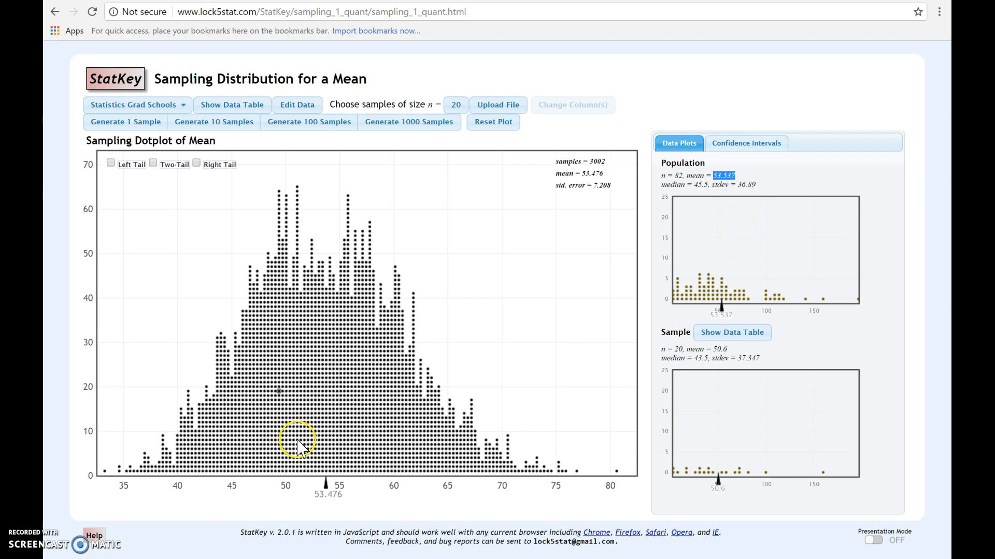
pyautogui.click(311, 495)
pyautogui.moveTo(311, 496); pyautogui.dragTo(331, 495)
pyautogui.click(346, 495)
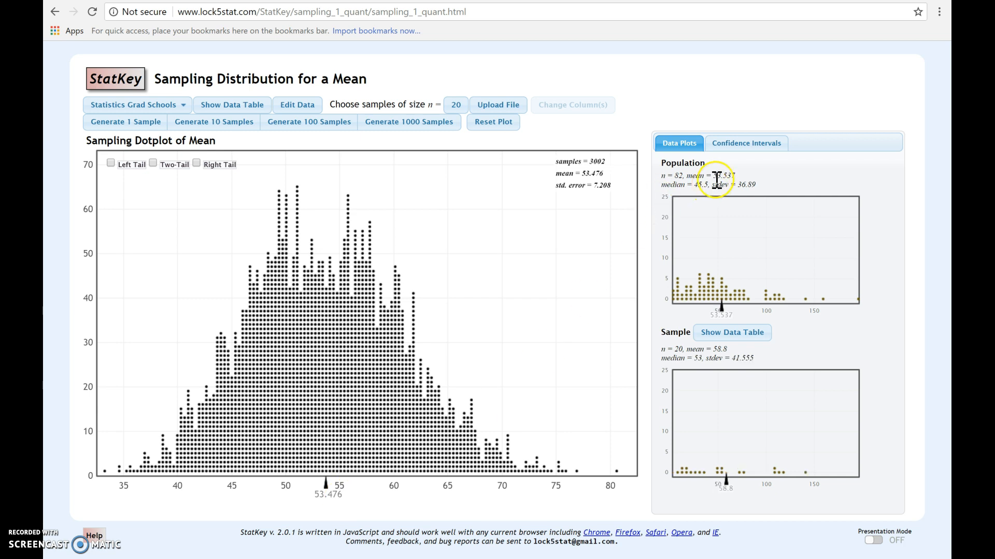
pyautogui.click(328, 489)
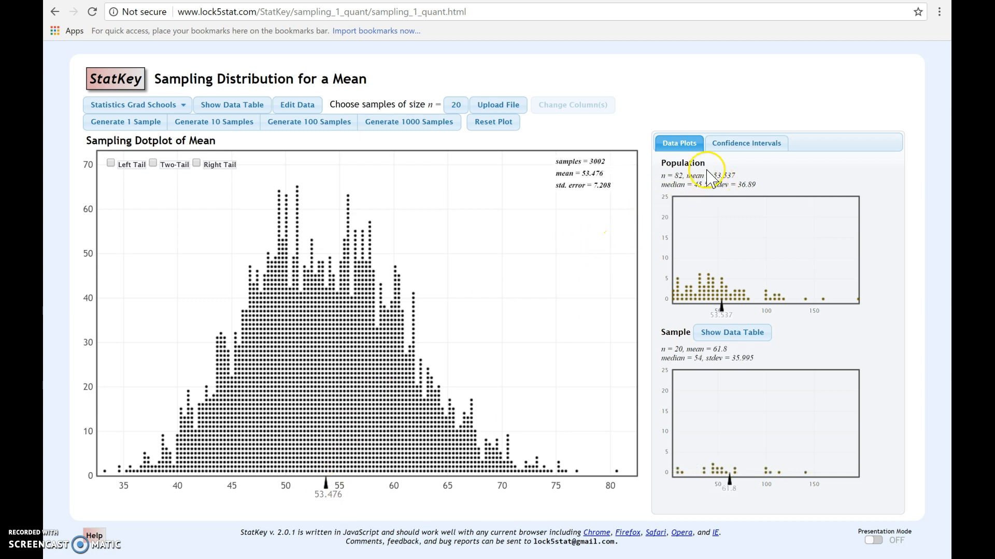
pyautogui.click(306, 481)
pyautogui.click(307, 481)
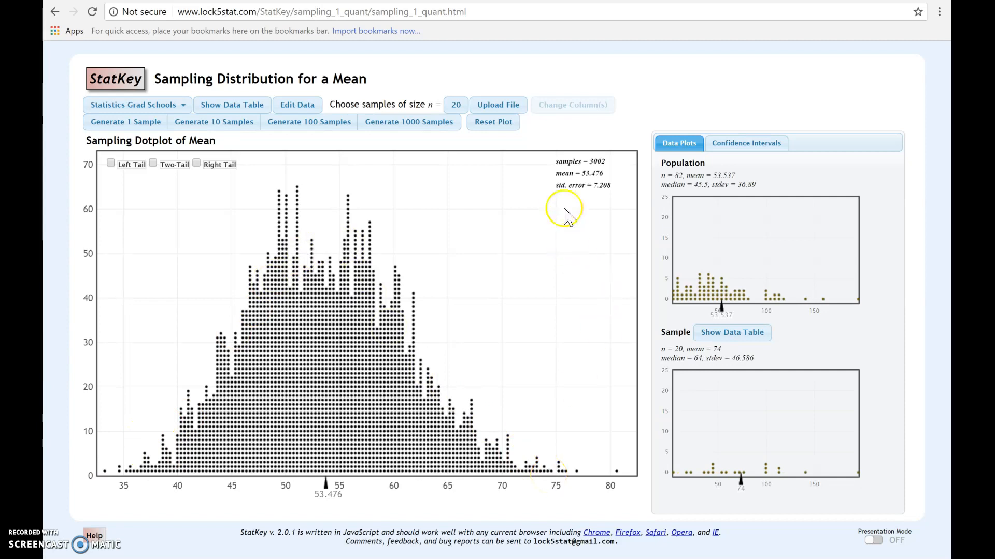
# Examine the standard error of the sampling dotplot against its overall spread and the population plot
pyautogui.moveTo(555, 187); pyautogui.dragTo(624, 184)
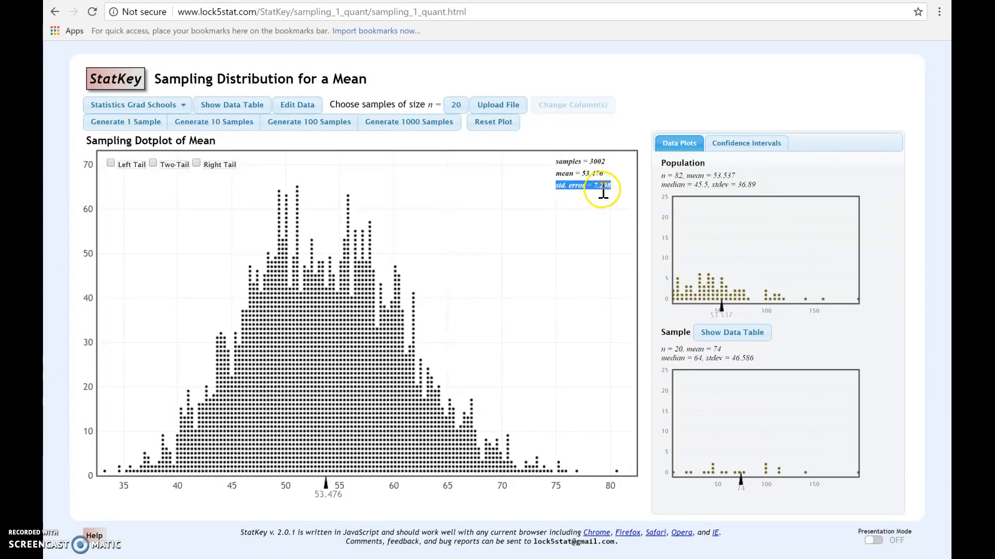
pyautogui.click(615, 211)
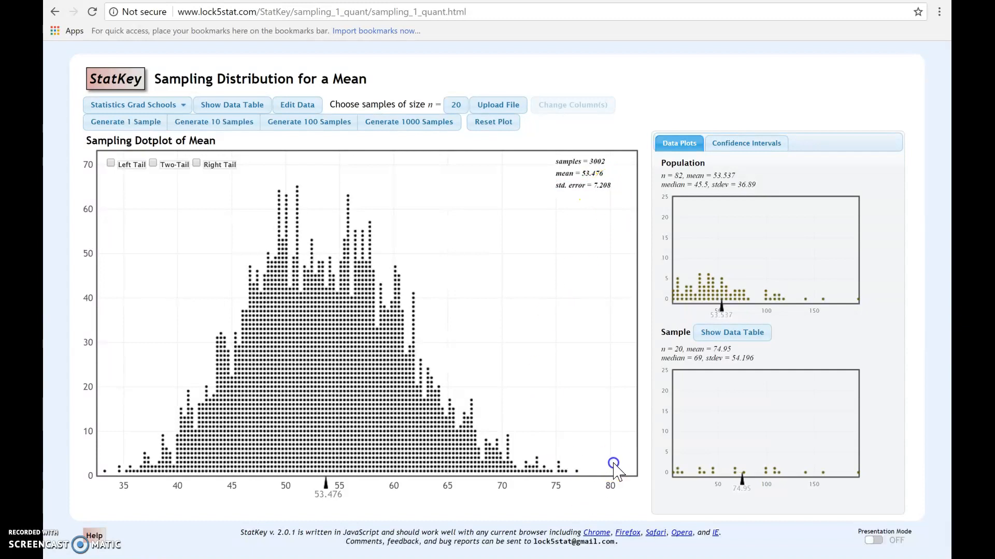
pyautogui.click(234, 283)
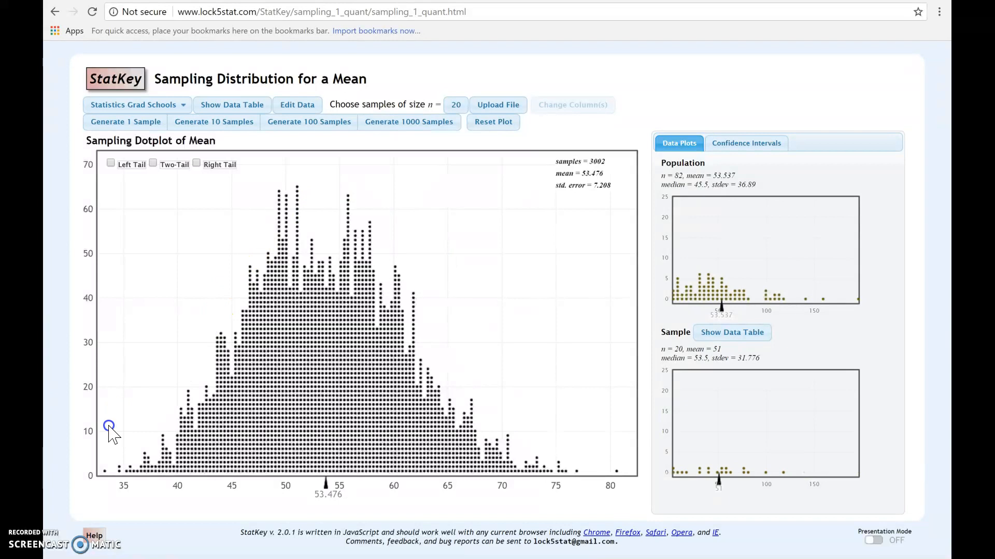
pyautogui.click(879, 254)
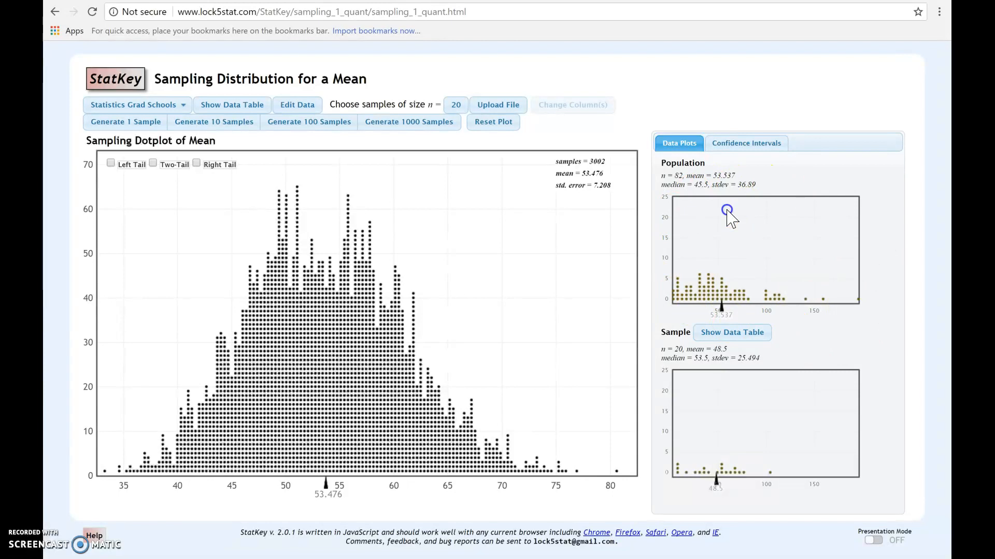
pyautogui.moveTo(726, 282)
# Inspect individual samples behind dots around the centre of the sampling dotplot of the mean
pyautogui.click(398, 413)
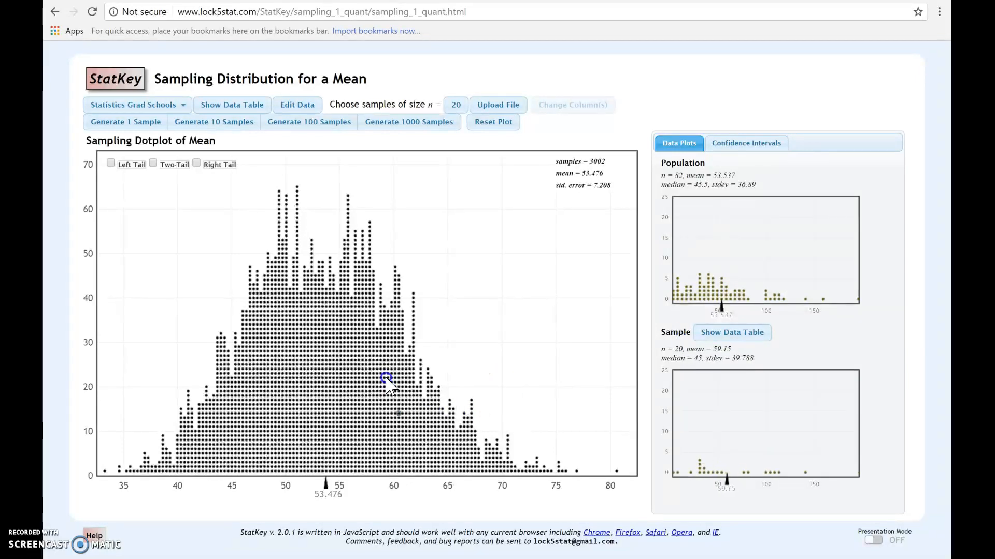
pyautogui.click(302, 397)
pyautogui.click(301, 397)
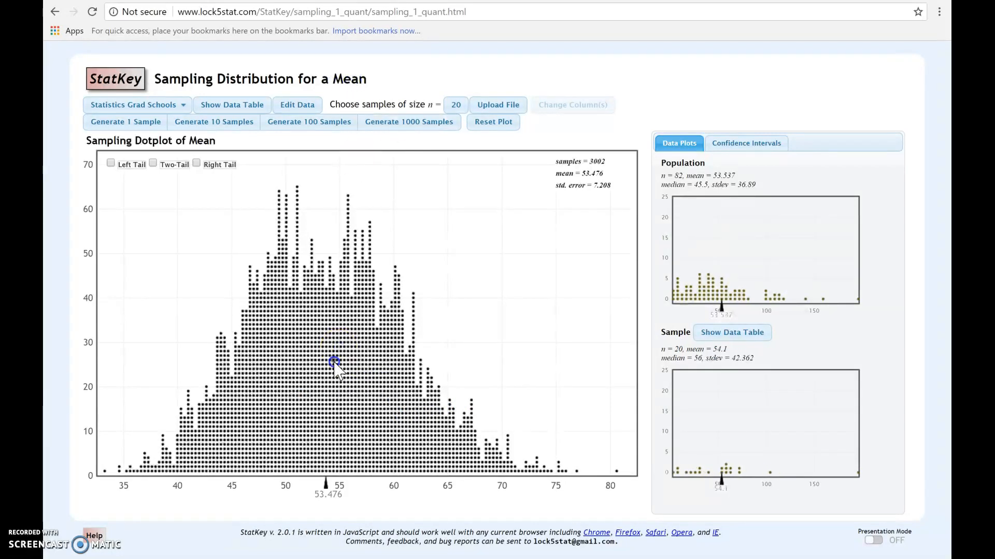
pyautogui.click(287, 356)
pyautogui.click(244, 395)
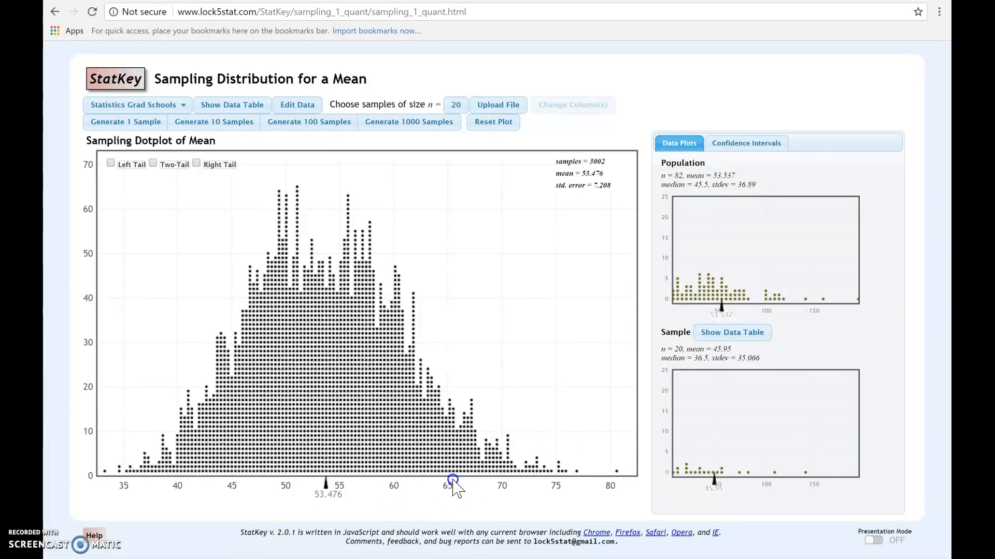
pyautogui.click(370, 386)
pyautogui.click(326, 362)
pyautogui.click(315, 437)
pyautogui.click(313, 437)
pyautogui.click(232, 417)
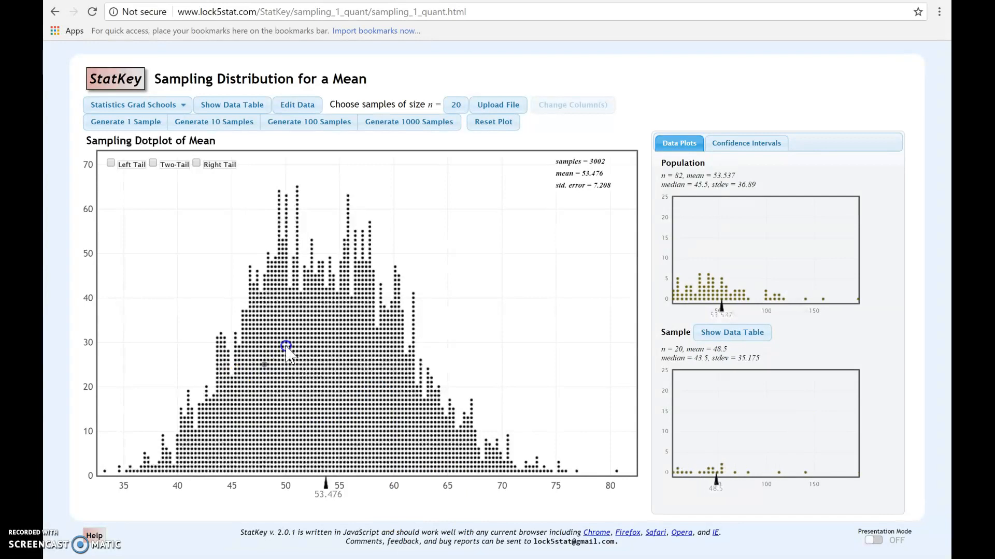
# Examine the shape of the mean's sampling distribution from its peak out to both tails
pyautogui.click(304, 310)
pyautogui.click(238, 242)
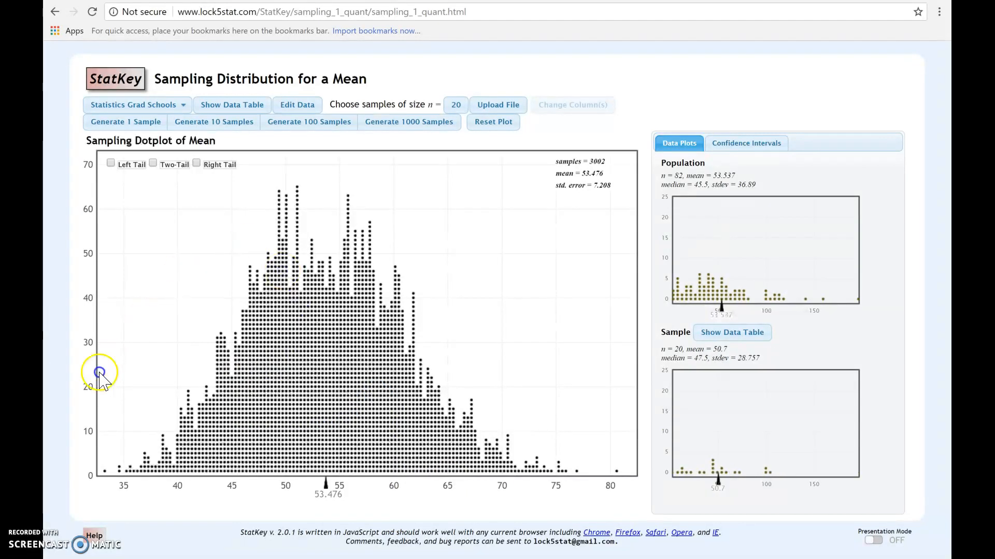
pyautogui.click(71, 473)
pyautogui.click(184, 404)
pyautogui.click(376, 306)
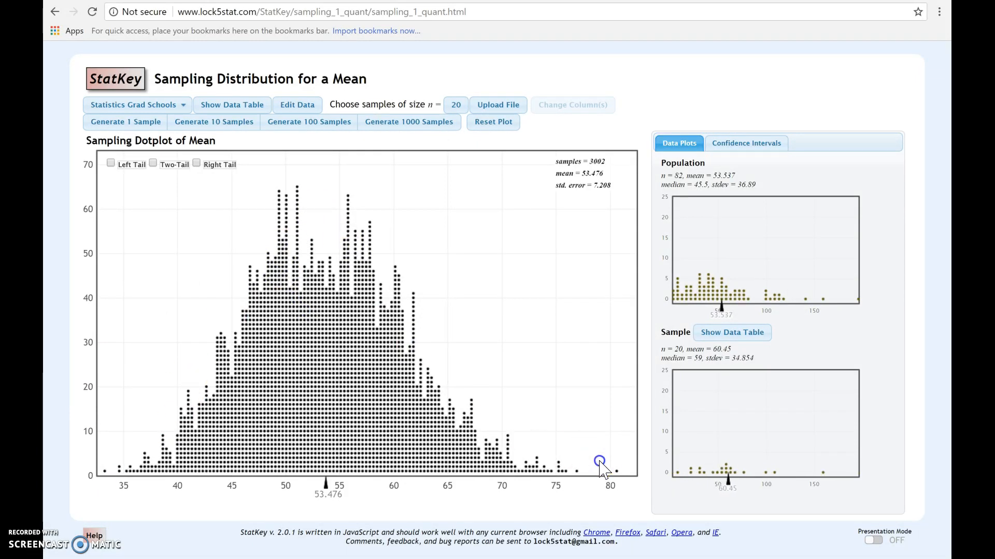
pyautogui.click(572, 462)
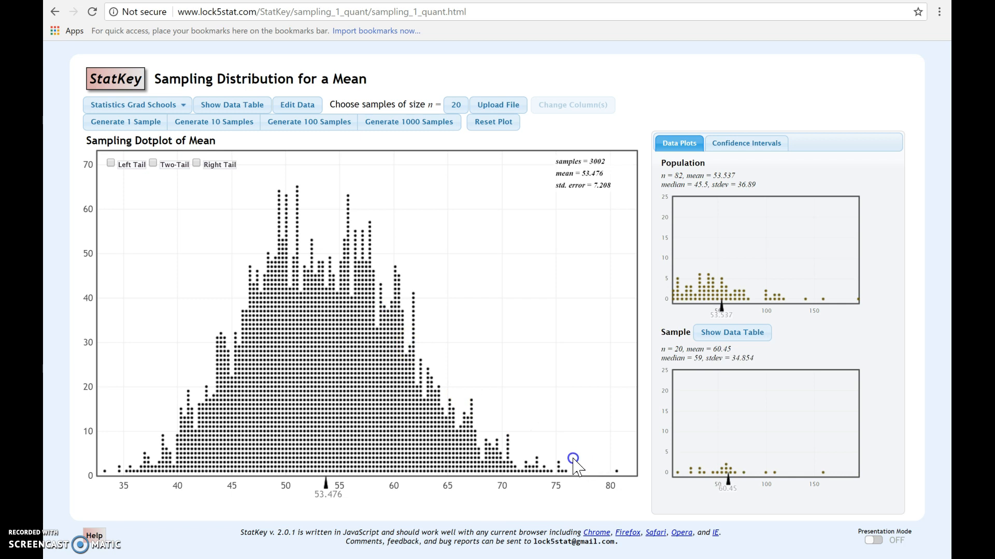
# Switch to the sampling distribution for a proportion and load the Hollywood Movies-2e (Comedy) dataset
pyautogui.click(132, 84)
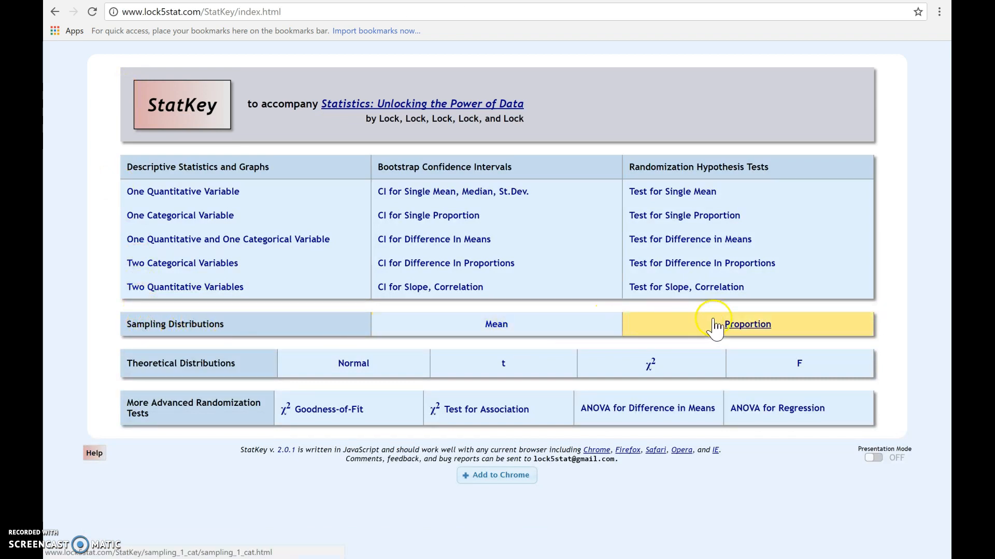
pyautogui.click(758, 327)
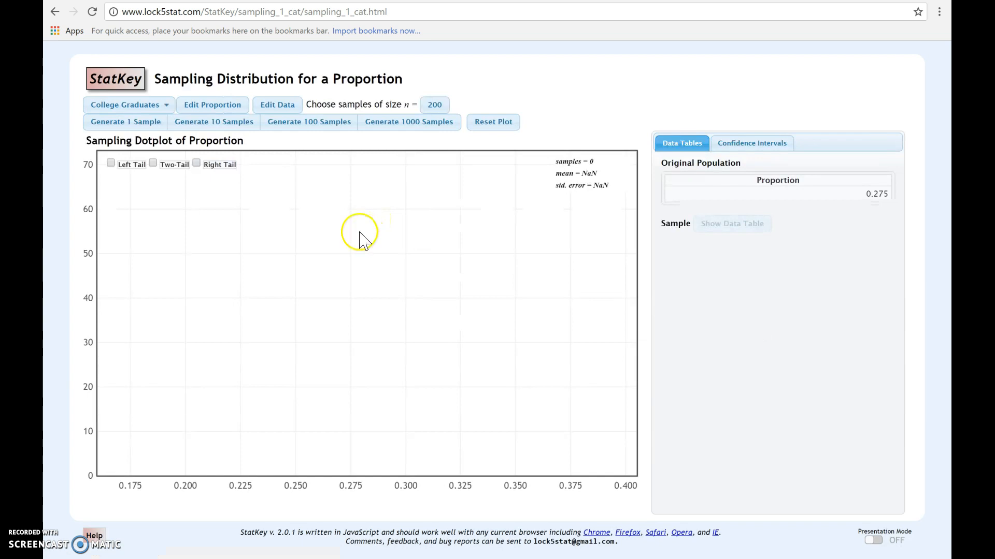
pyautogui.click(157, 105)
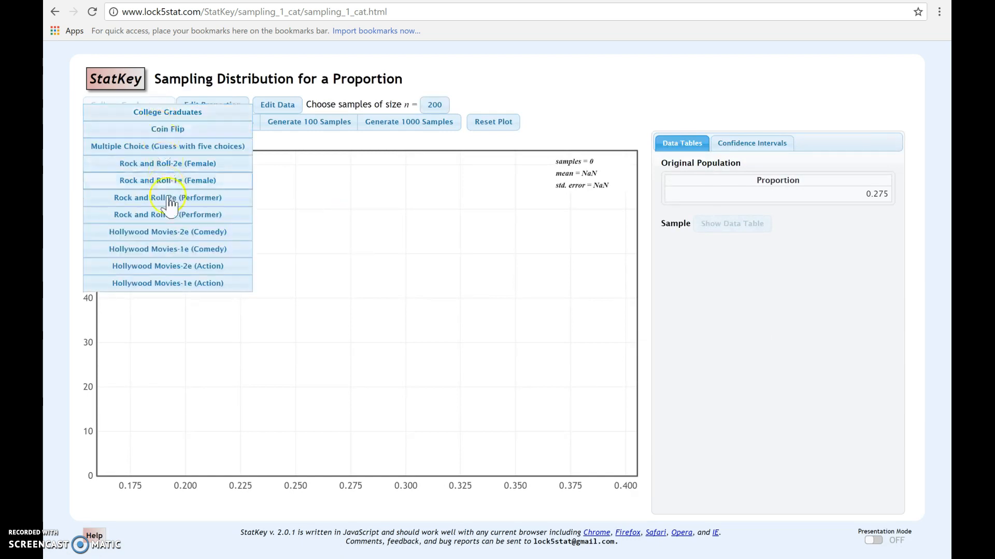
pyautogui.click(192, 232)
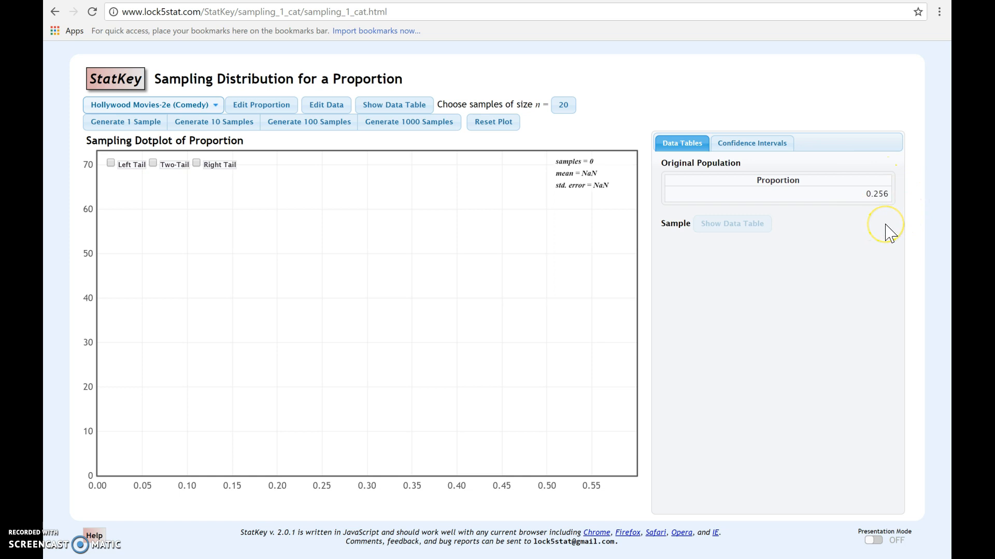
# View the proportion editor and the underlying movie and genre data, leaving both unchanged
pyautogui.click(267, 107)
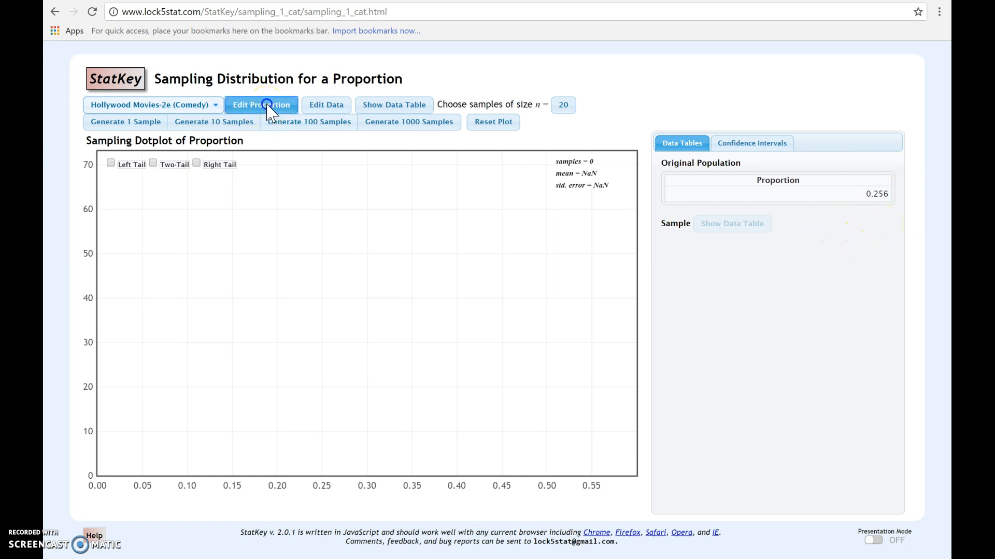
pyautogui.click(587, 259)
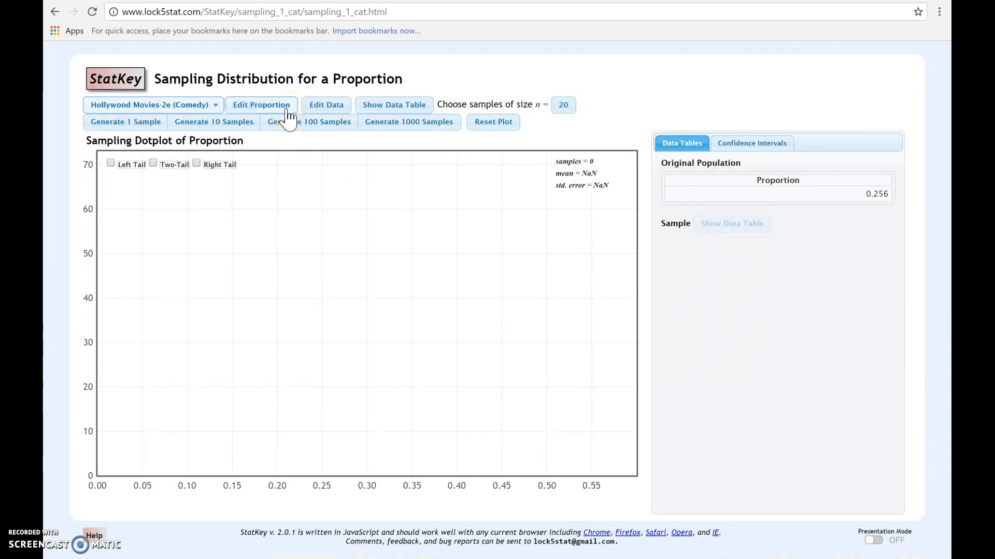
pyautogui.click(323, 105)
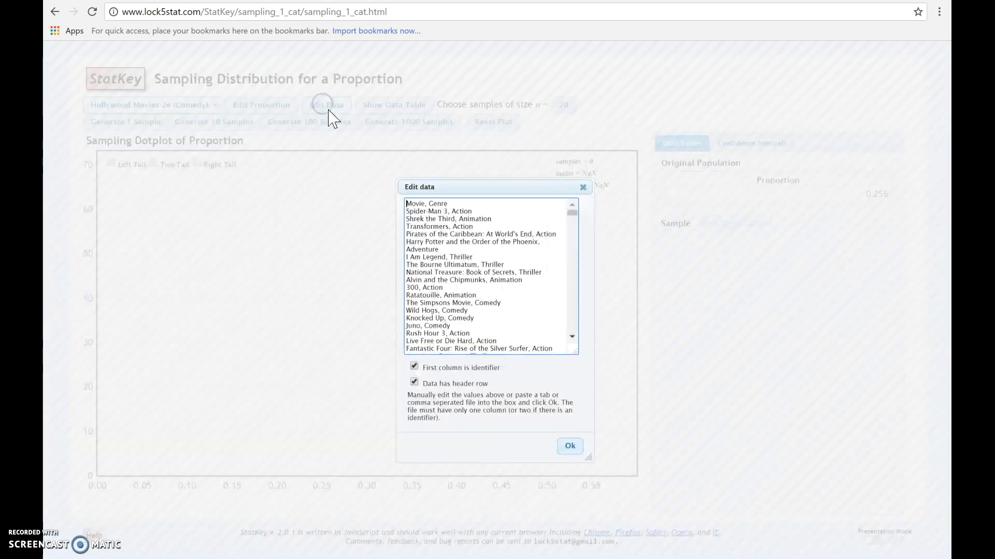
pyautogui.click(582, 188)
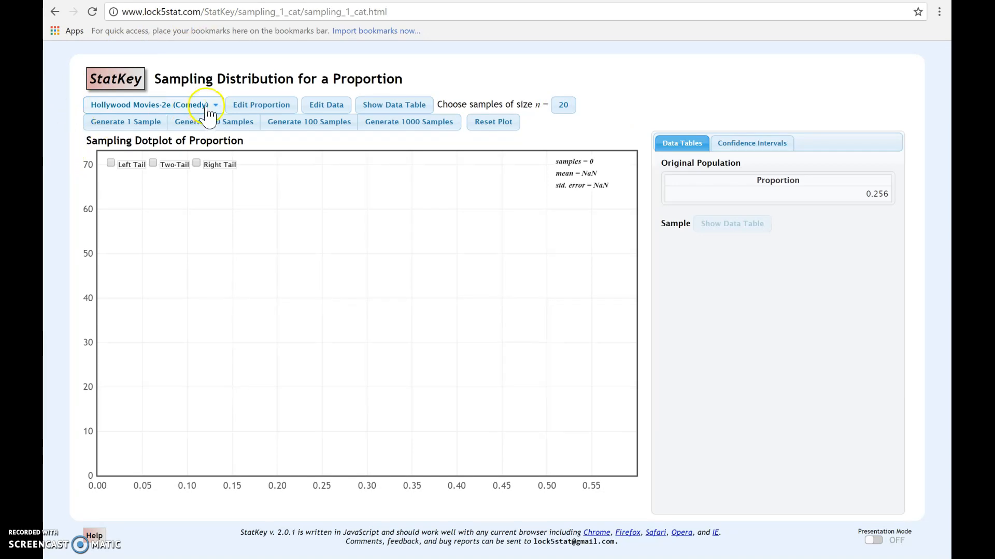
# Generate one sample of size 20 and check its count, sample size and proportion against its dot
pyautogui.click(104, 129)
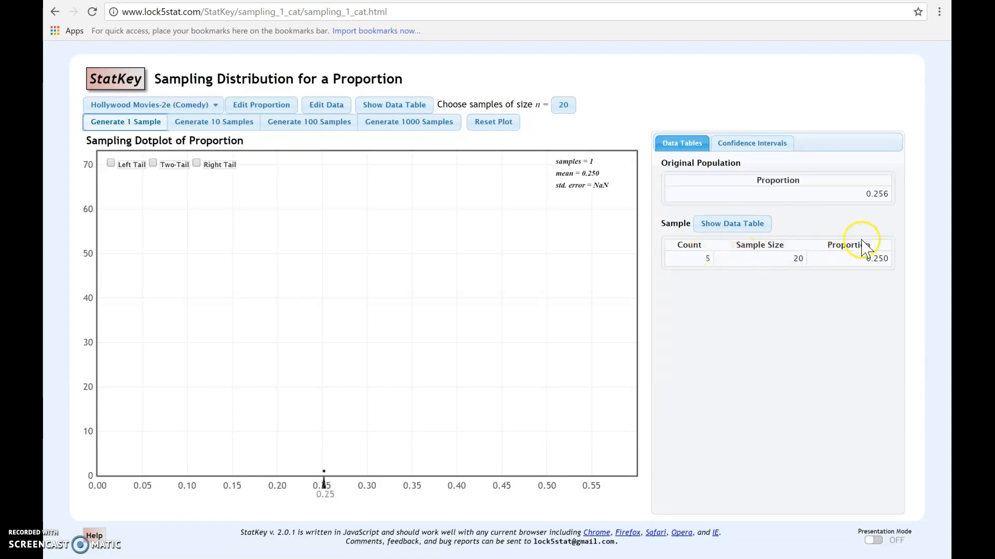
pyautogui.doubleClick(797, 259)
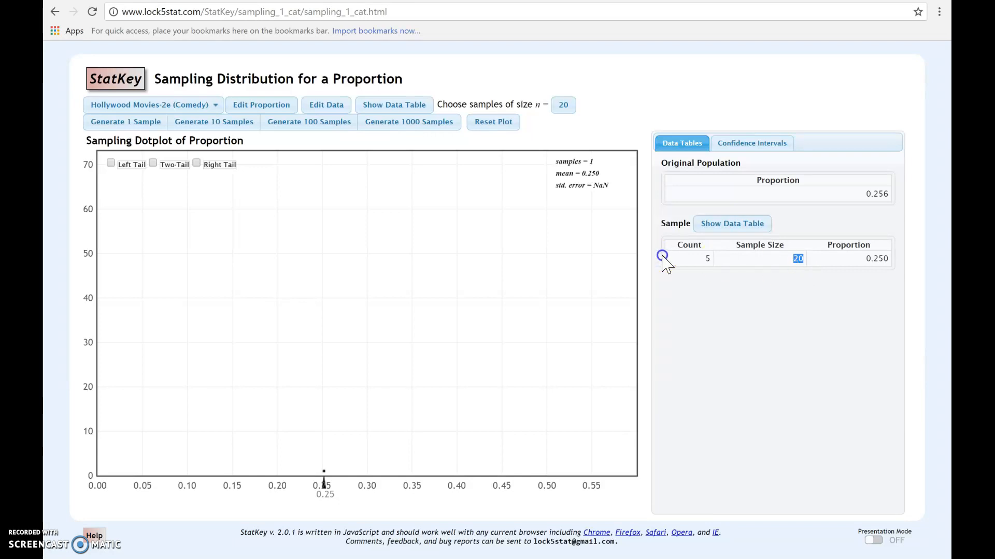
pyautogui.doubleClick(698, 266)
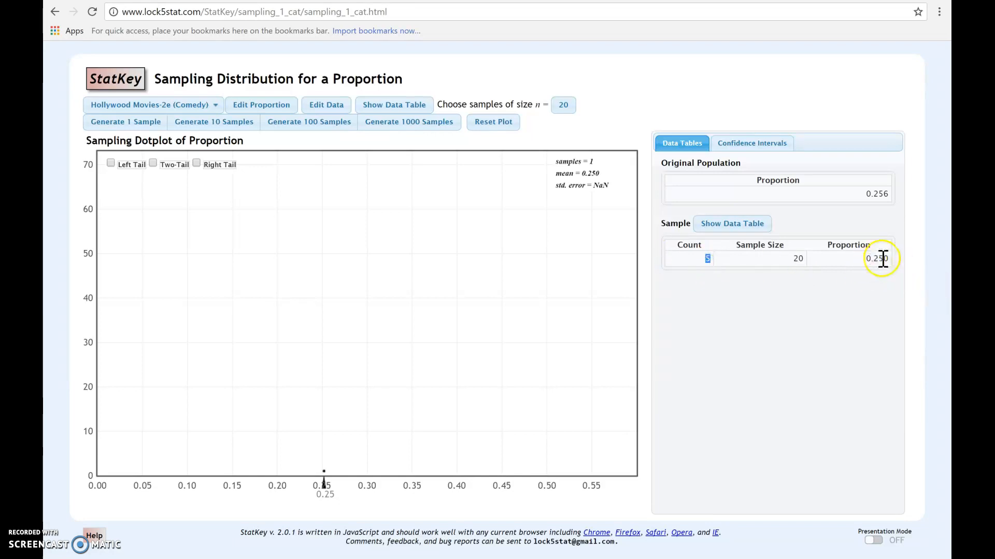
pyautogui.click(323, 472)
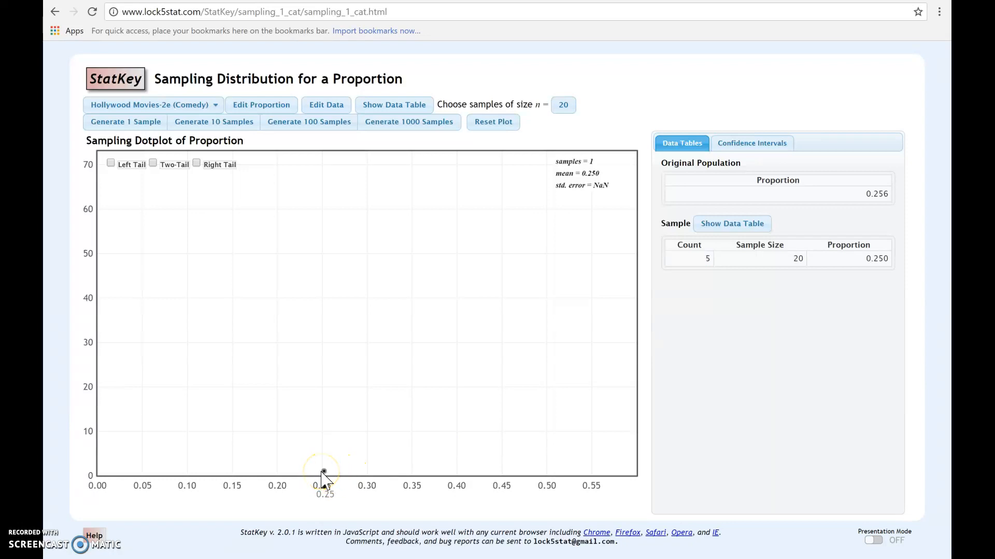
# Generate a second single sample and compare the counts and proportions behind the two dots
pyautogui.click(135, 123)
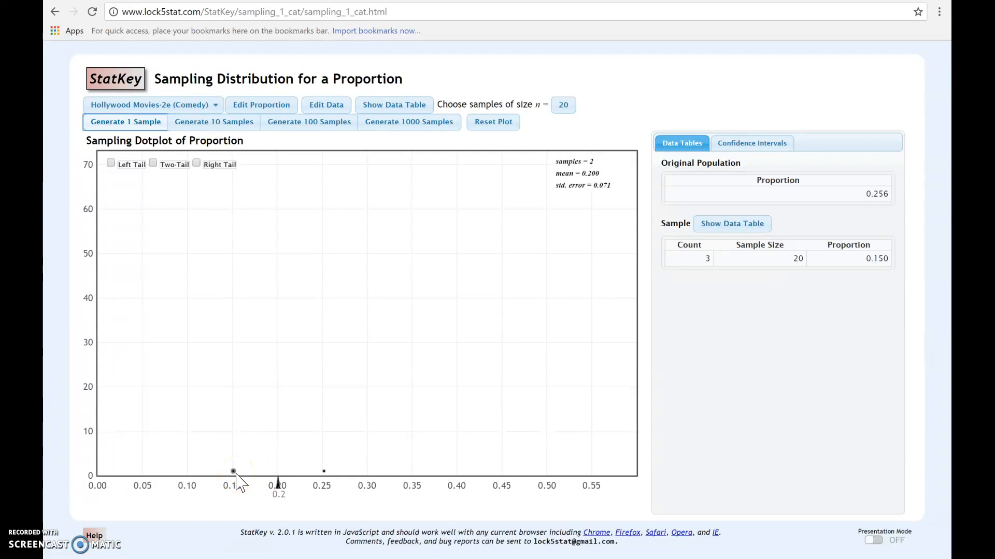
pyautogui.click(323, 470)
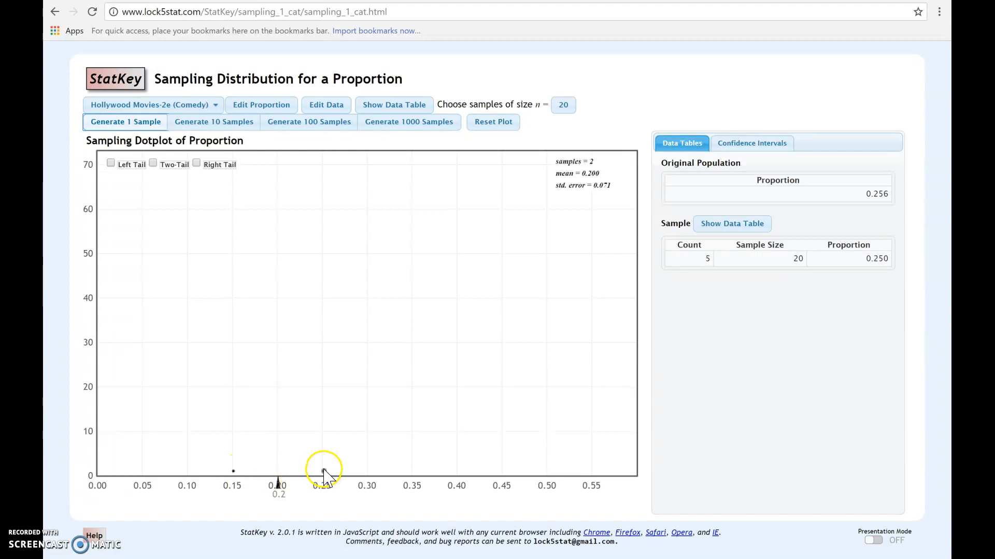
pyautogui.click(232, 471)
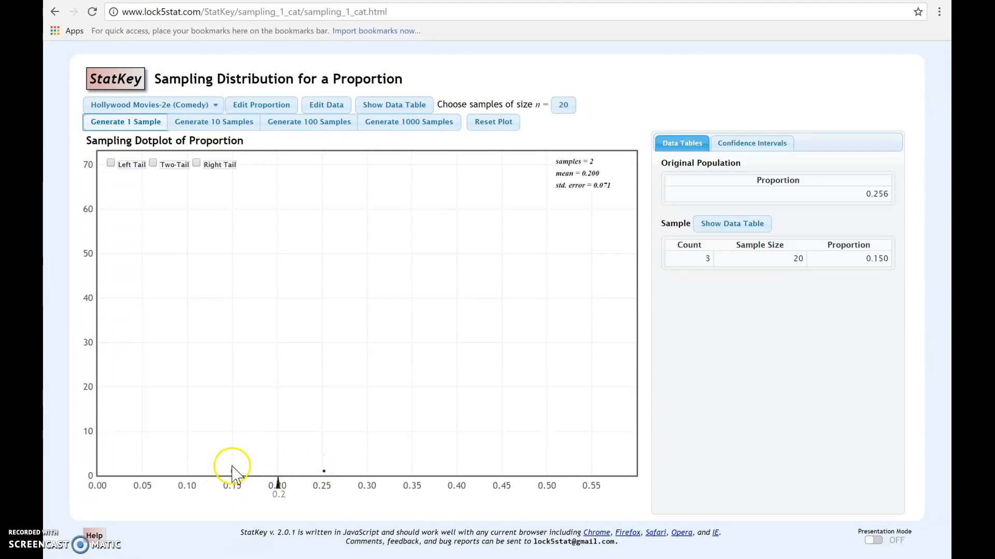
pyautogui.click(324, 471)
# Add 3000 more samples to the proportion dotplot in three batches of 1000
pyautogui.click(407, 128)
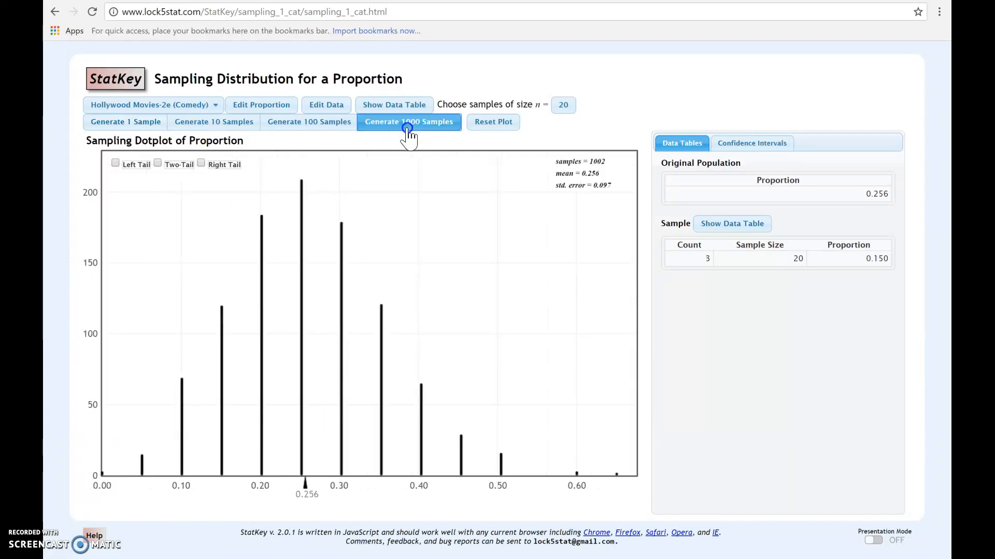
pyautogui.click(407, 128)
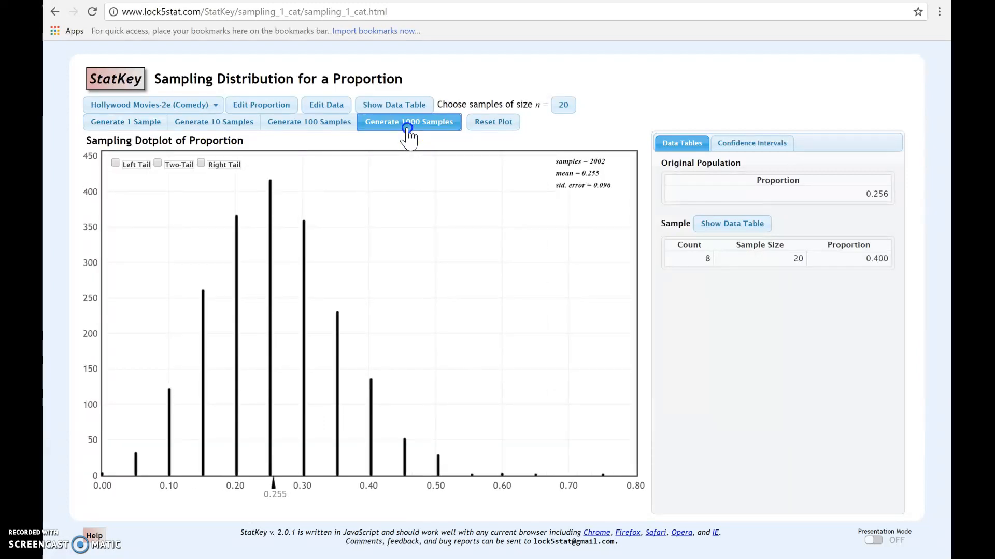
pyautogui.click(407, 128)
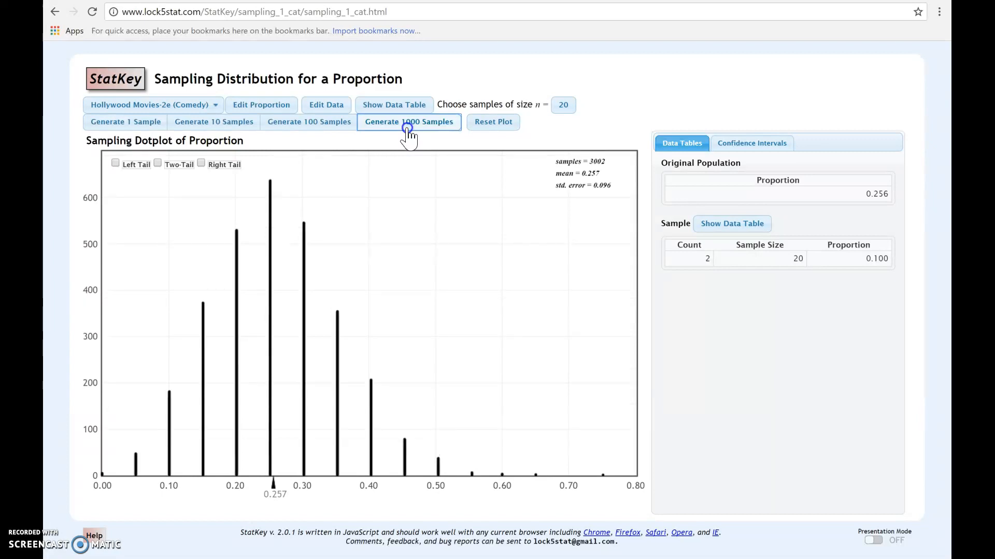
# Examine the shape and centre of the proportion dotplot and the samples behind its different columns
pyautogui.click(566, 486)
pyautogui.click(452, 471)
pyautogui.click(341, 386)
pyautogui.click(212, 259)
pyautogui.click(607, 469)
pyautogui.click(204, 344)
pyautogui.click(136, 520)
pyautogui.click(270, 461)
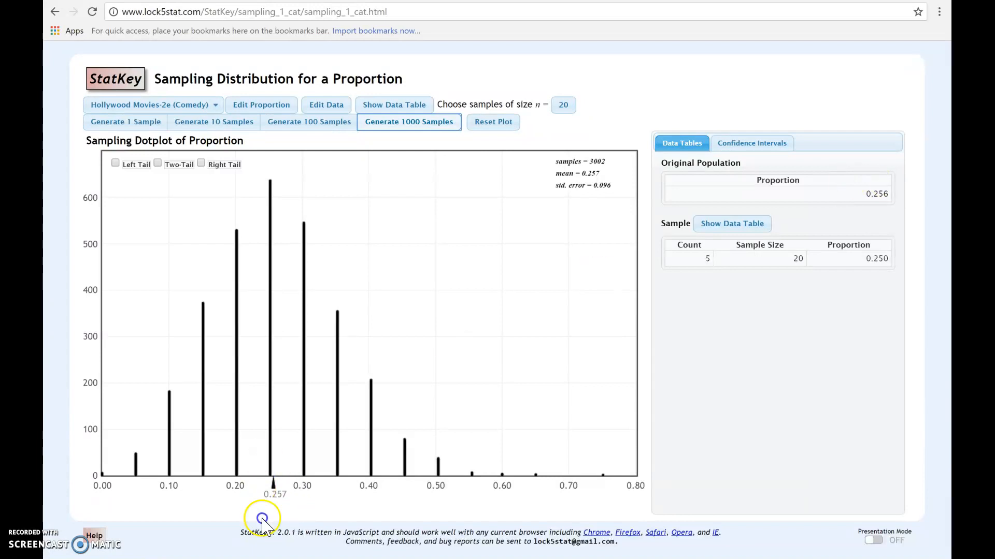
pyautogui.click(337, 459)
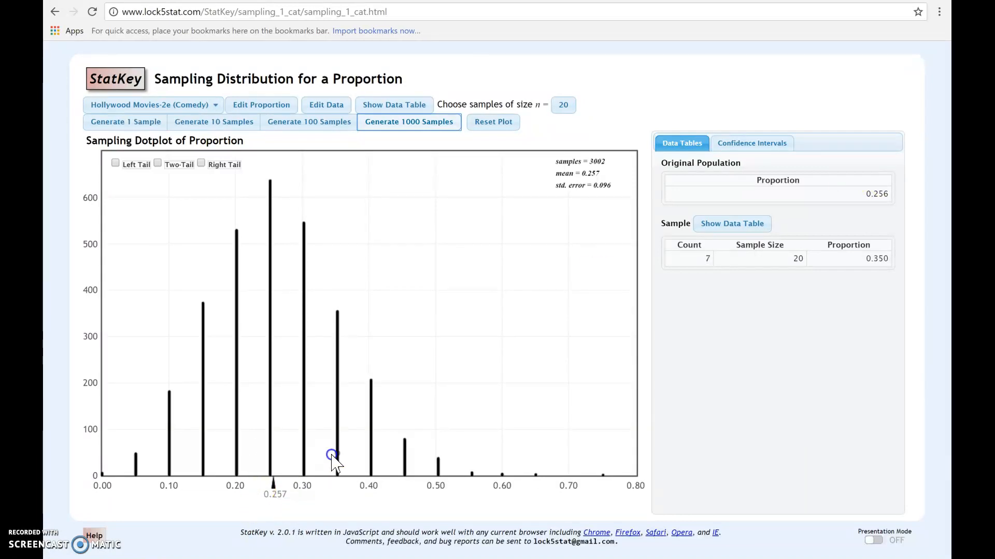
pyautogui.click(472, 473)
pyautogui.click(381, 376)
pyautogui.click(142, 422)
pyautogui.click(194, 334)
# Examine the standard error of the sample proportions and the spread of samples on both sides of the centre
pyautogui.moveTo(552, 188)
pyautogui.mouseDown()
pyautogui.moveTo(621, 189)
pyautogui.moveTo(568, 200)
pyautogui.moveTo(562, 188)
pyautogui.mouseUp()
pyautogui.click(614, 186)
pyautogui.click(560, 192)
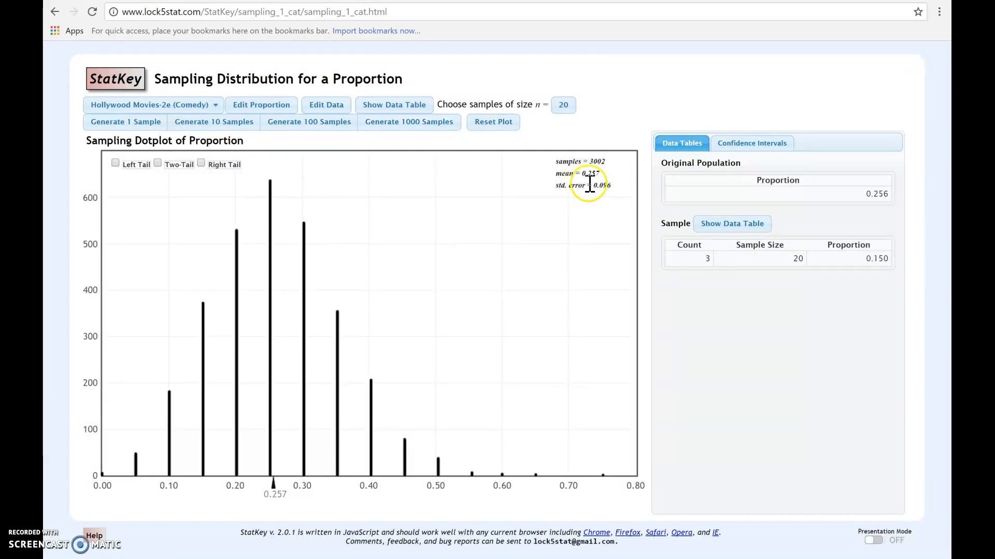
pyautogui.click(436, 461)
pyautogui.click(535, 472)
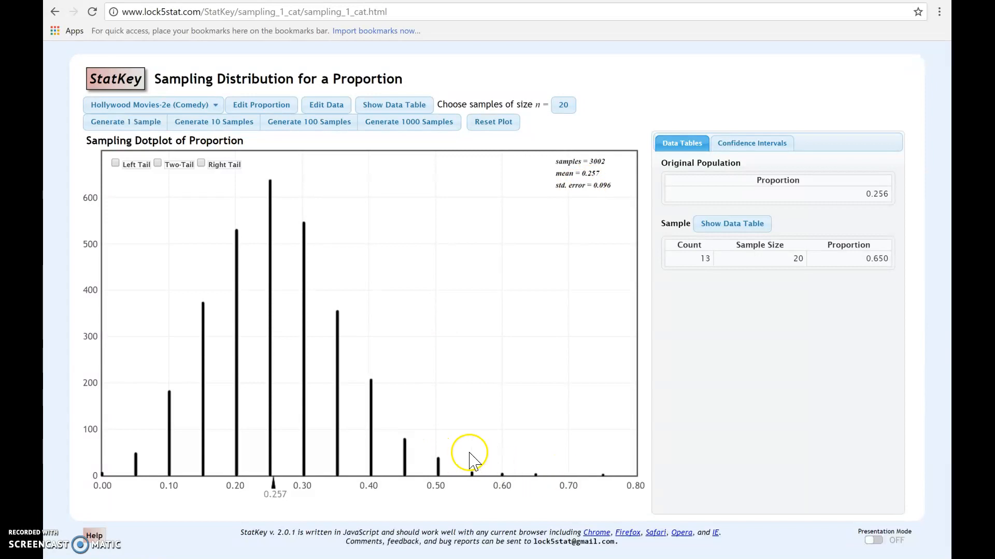
pyautogui.click(167, 406)
pyautogui.click(236, 285)
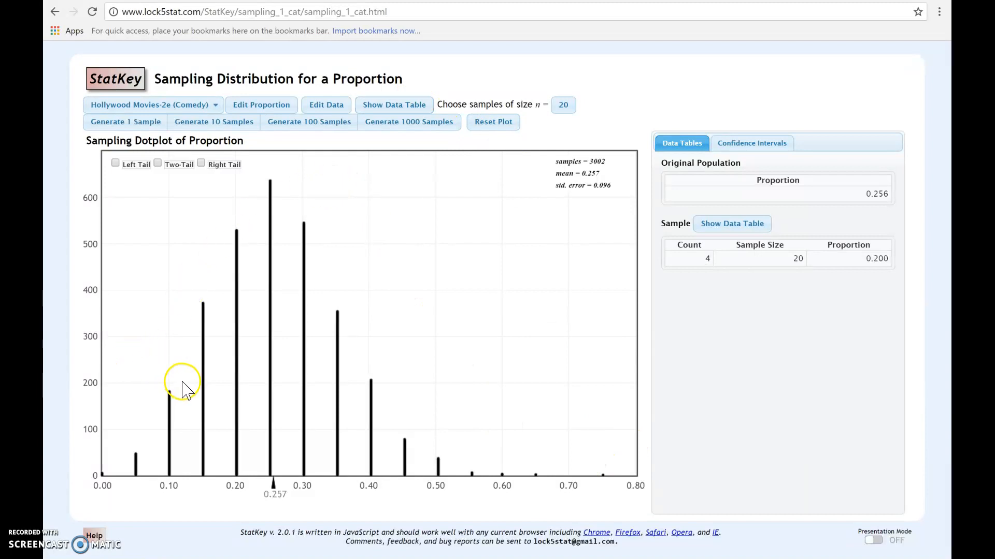